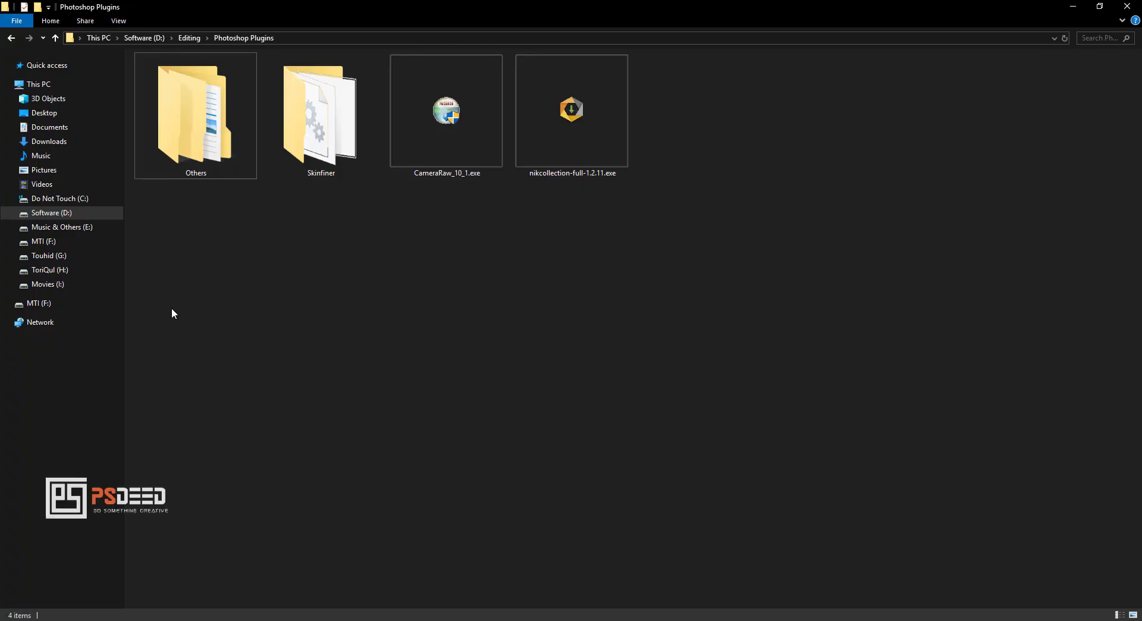
Open the Skinfiner folder inside Photoshop Plugins and select skinfiner-Setup.exe
{"action": "left_click", "coordinate": [336, 108]}
{"action": "double_click", "coordinate": [337, 109]}
{"action": "double_click", "coordinate": [408, 123]}
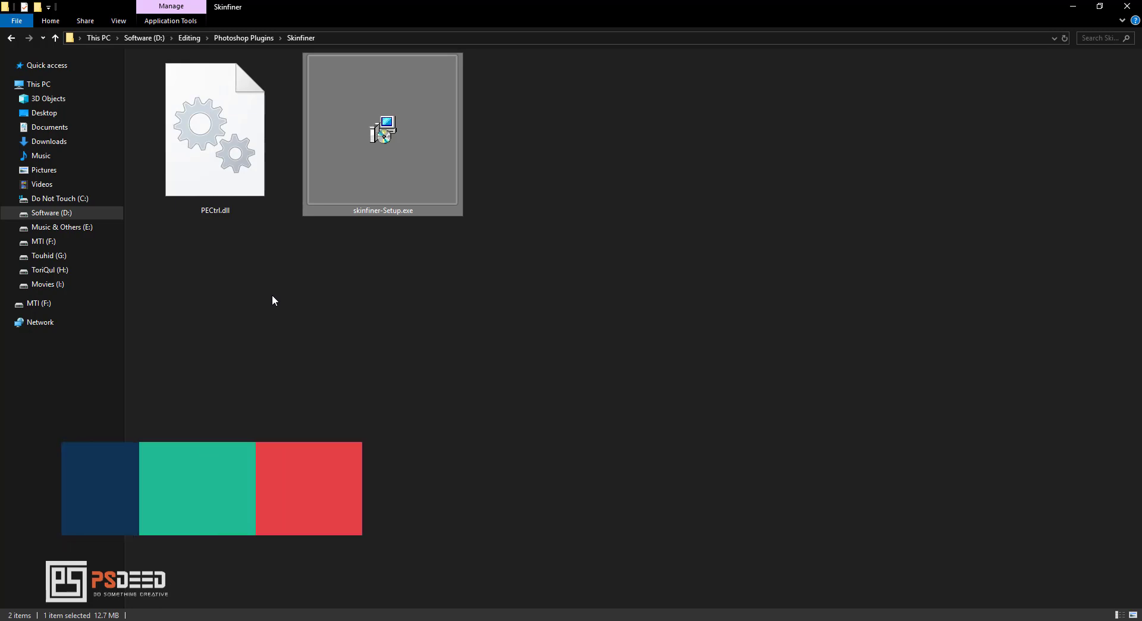
{"action": "key", "text": "F1"}
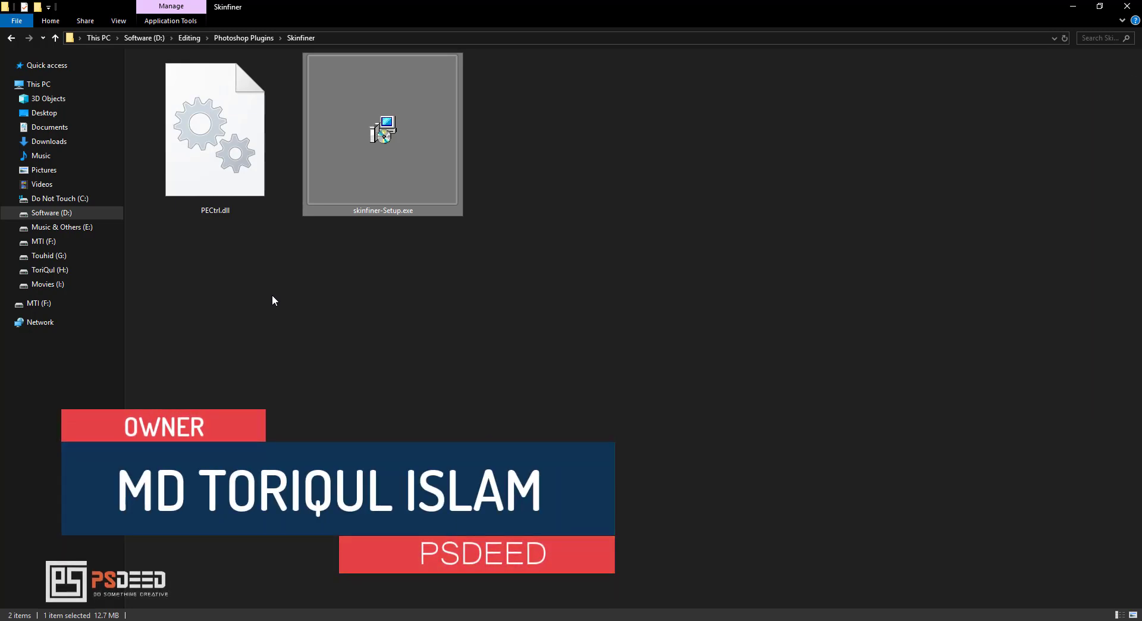
{"action": "key", "text": "F1"}
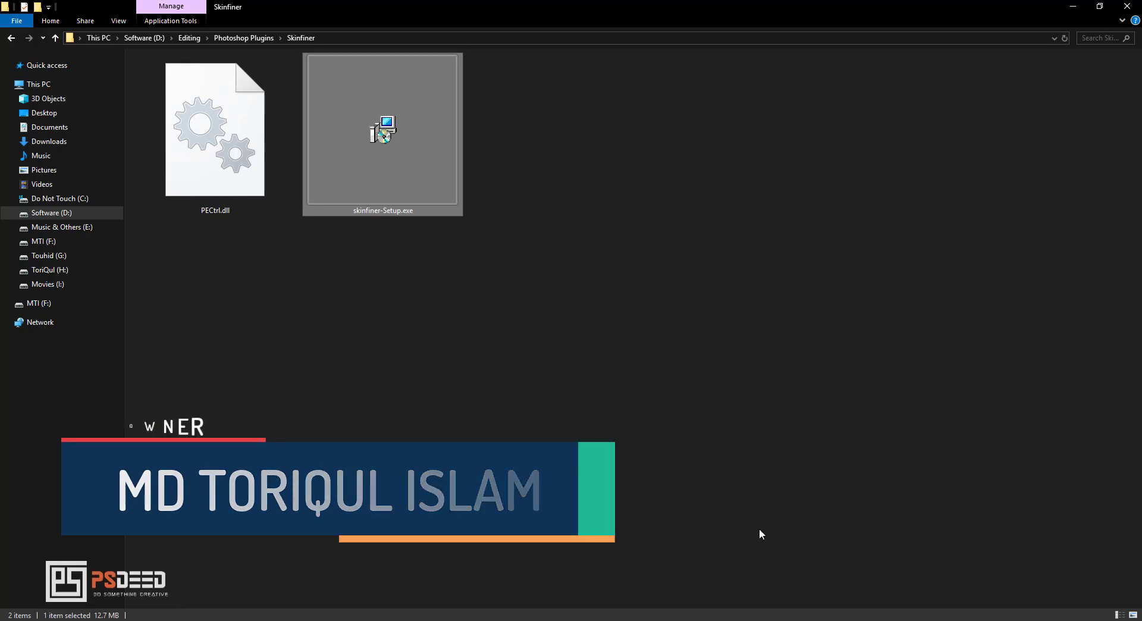
Switch to Photoshop and check which filter plug-ins are currently installed
{"action": "key", "text": "space"}
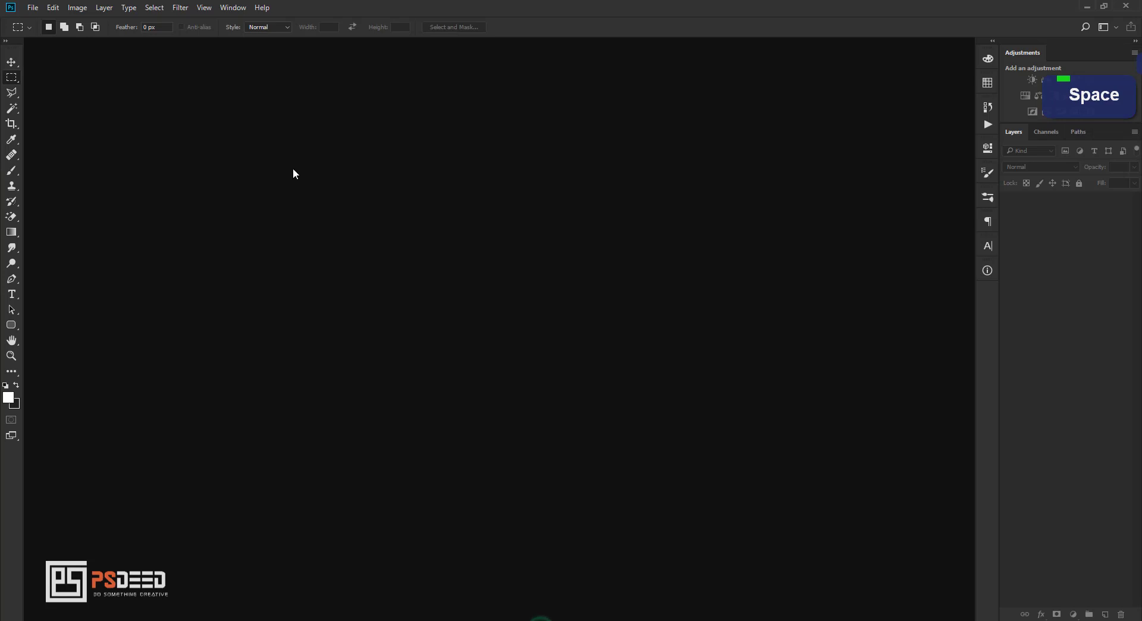
{"action": "left_click", "coordinate": [189, 7]}
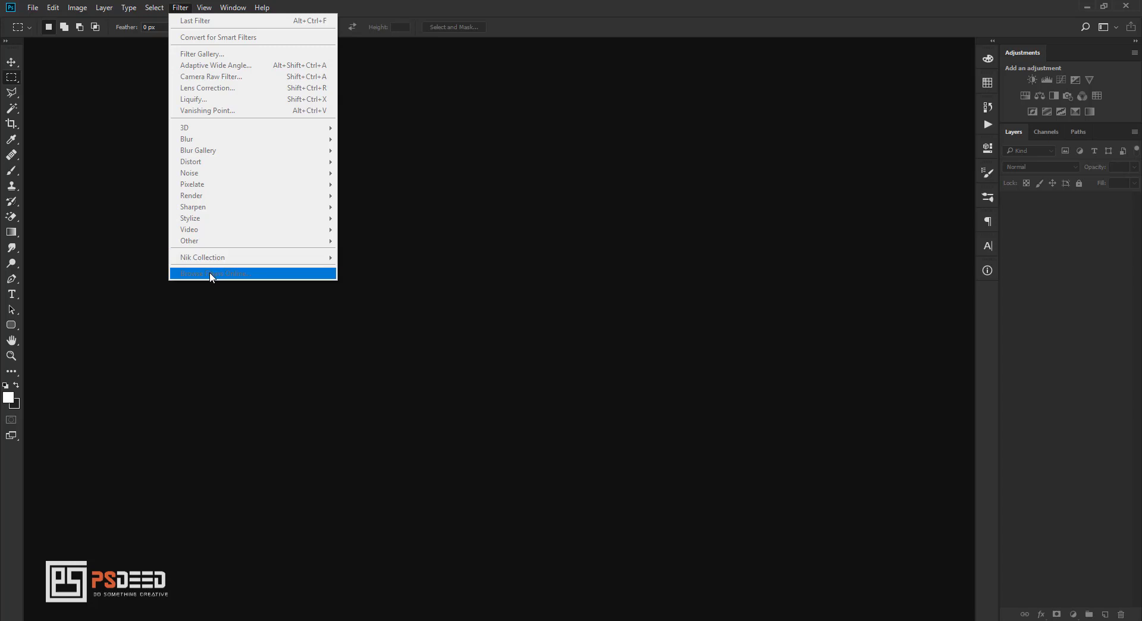
{"action": "left_click", "coordinate": [434, 304]}
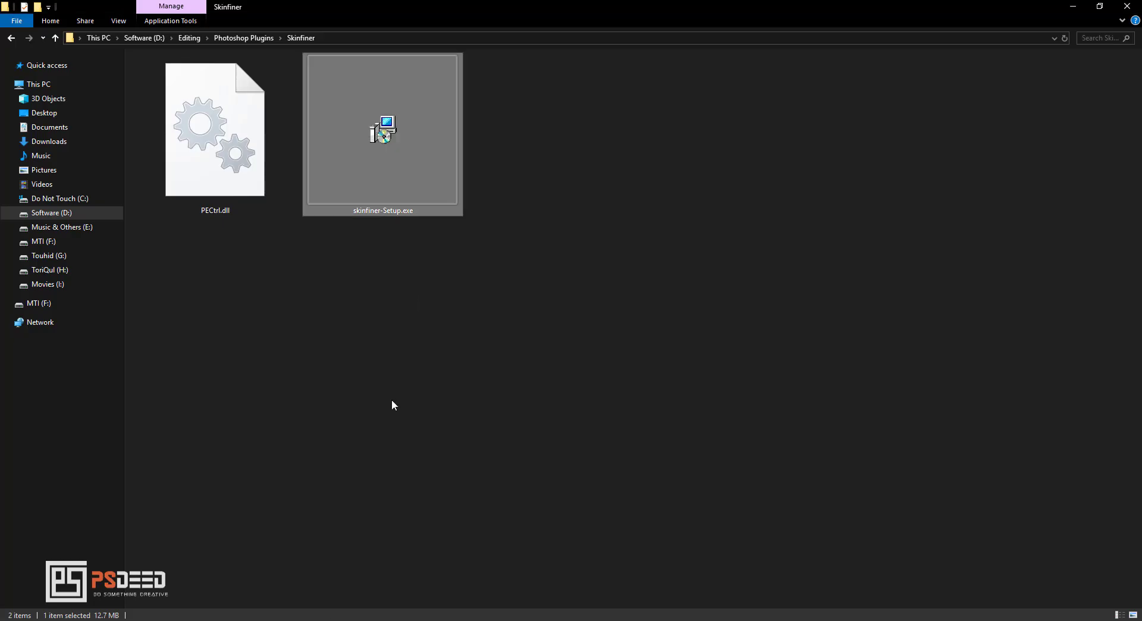
Switch back to File Explorer, launch skinfiner-Setup.exe with English as the setup language and accept the licence agreement
{"action": "left_click", "coordinate": [401, 340]}
{"action": "left_click", "coordinate": [387, 102]}
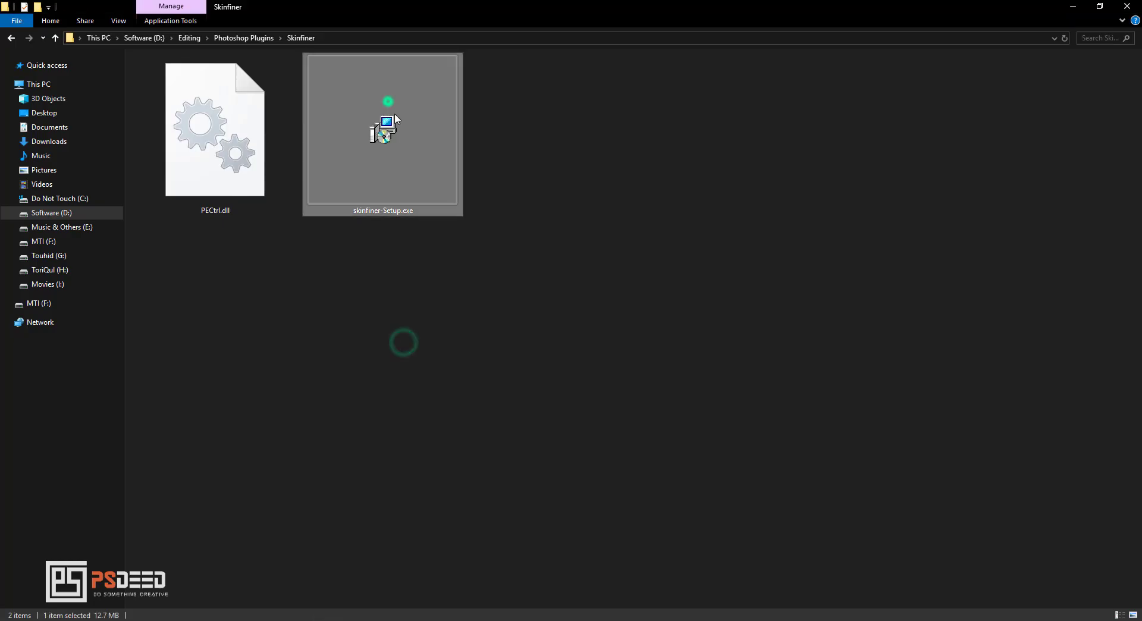
{"action": "double_click", "coordinate": [397, 144]}
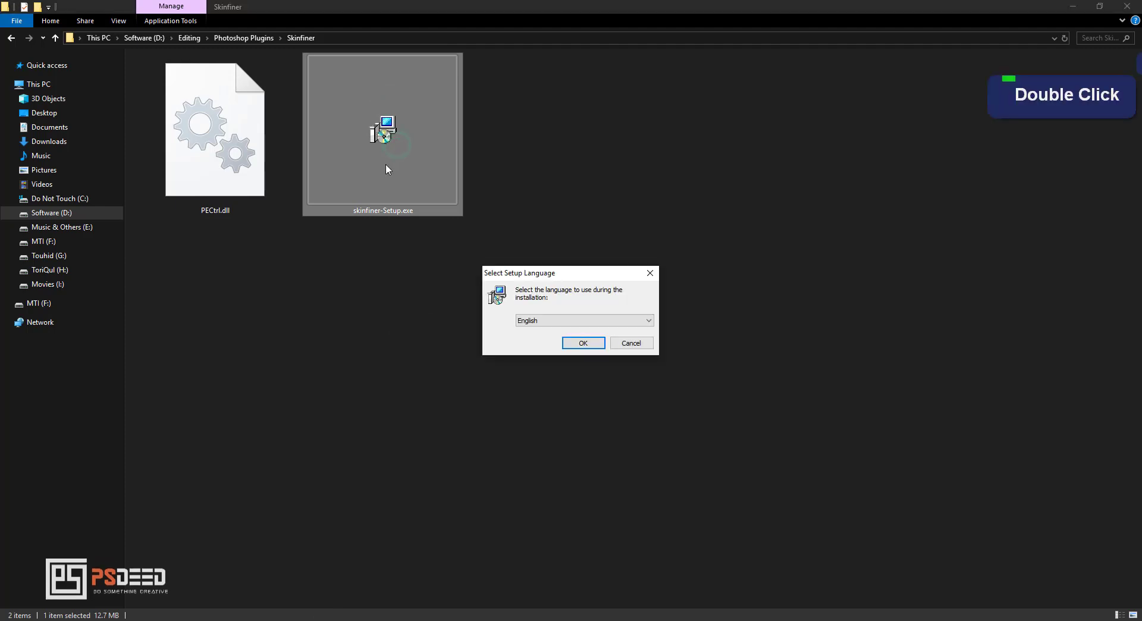
{"action": "left_click", "coordinate": [576, 345]}
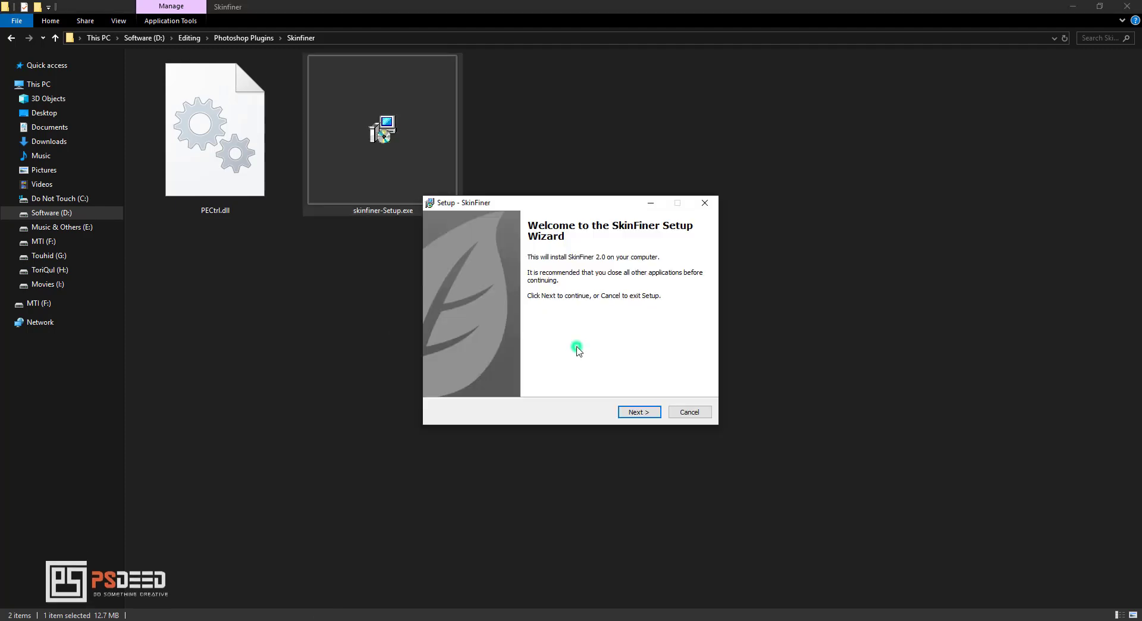
{"action": "left_click", "coordinate": [640, 412]}
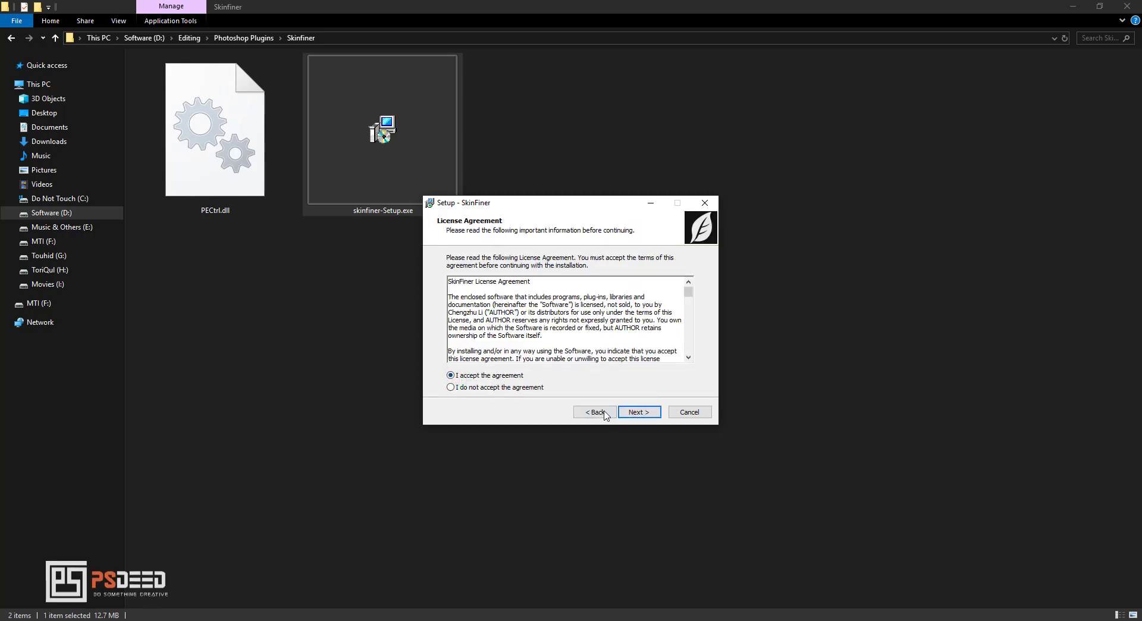
{"action": "left_click", "coordinate": [631, 413]}
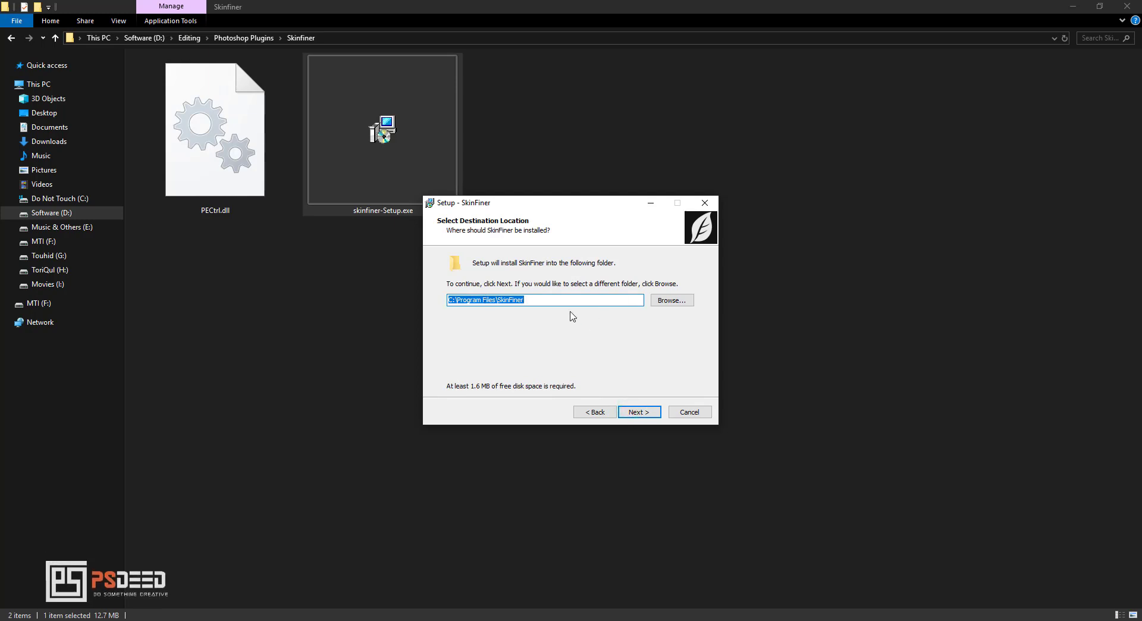
Accept C:\Program Files\SkinFiner as the install destination and SkinFiner as the Start Menu folder
{"action": "left_click", "coordinate": [527, 300]}
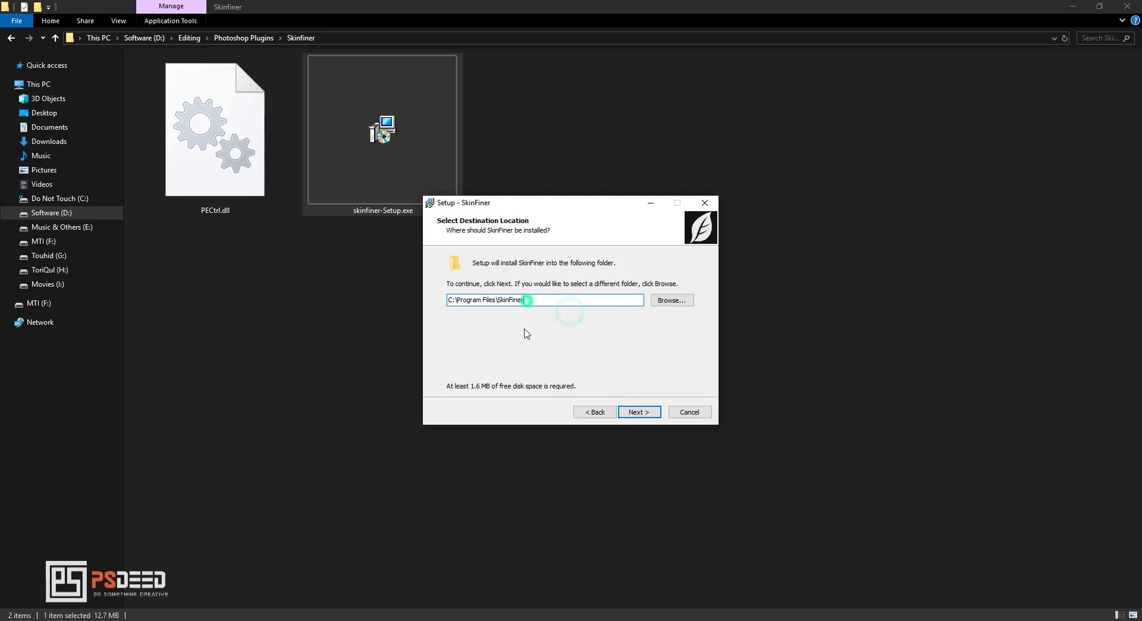
{"action": "left_click", "coordinate": [641, 413]}
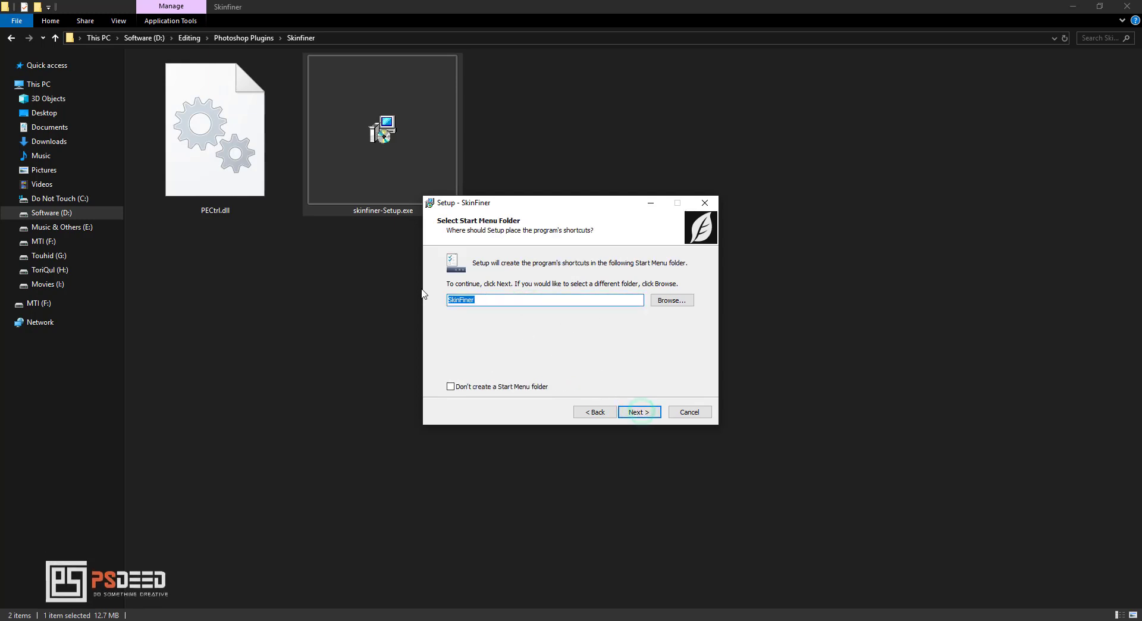
{"action": "left_click", "coordinate": [491, 300]}
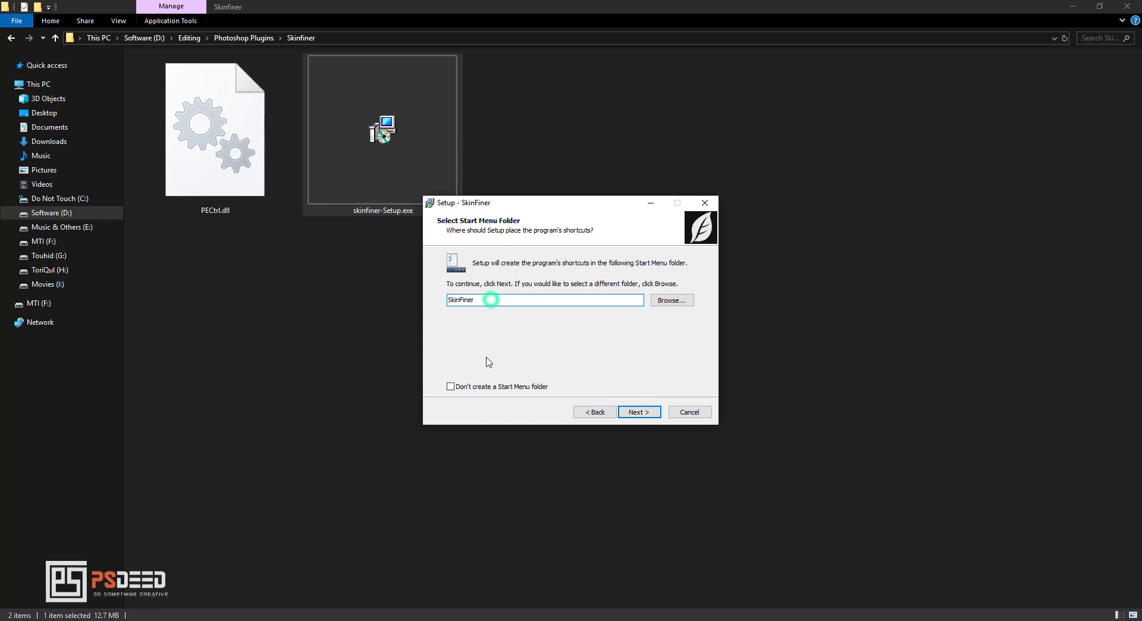
{"action": "left_click", "coordinate": [635, 414]}
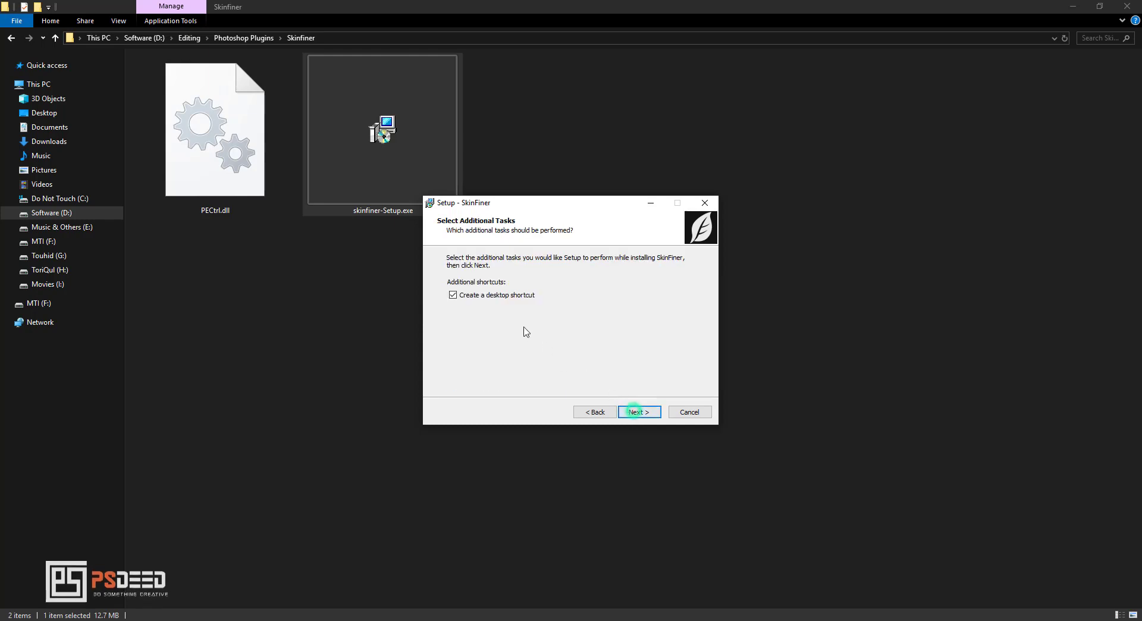
Turn off creation of the desktop shortcut and install SkinFiner
{"action": "left_click", "coordinate": [454, 296]}
{"action": "left_click", "coordinate": [646, 413]}
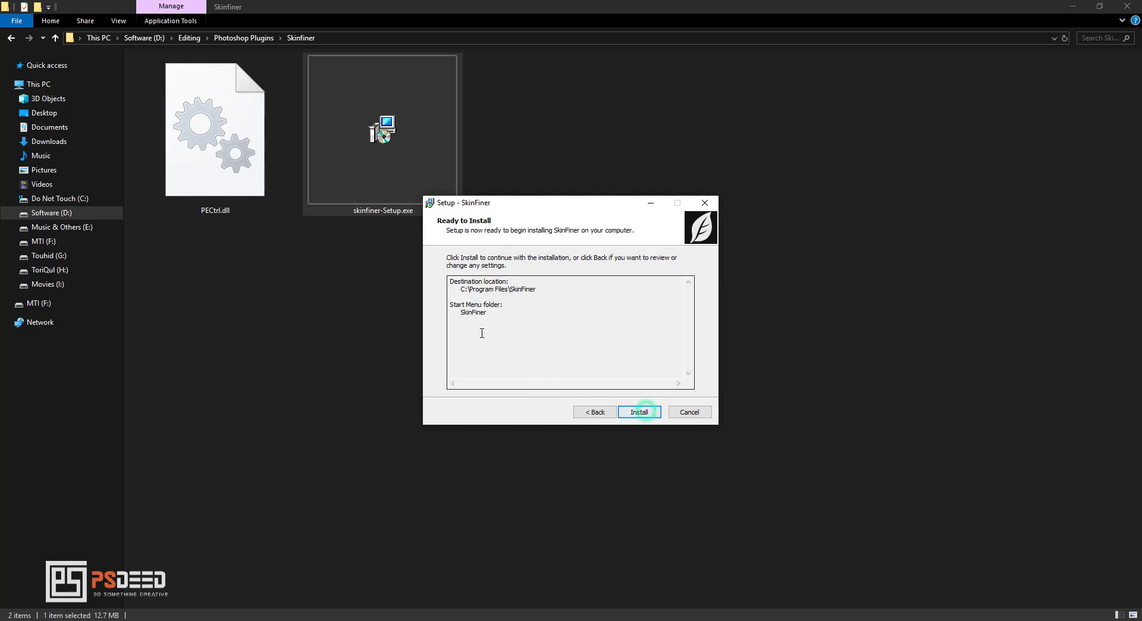
{"action": "left_click", "coordinate": [654, 415]}
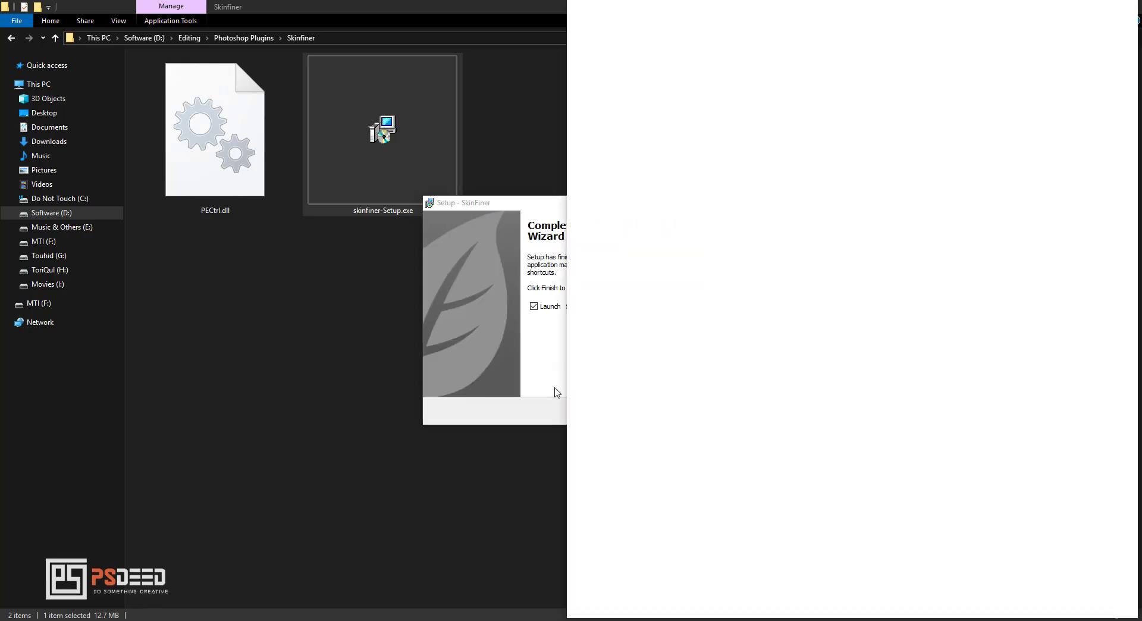
Close the window that opened over the installer and finish the setup without launching SkinFiner
{"action": "left_click", "coordinate": [1134, 11]}
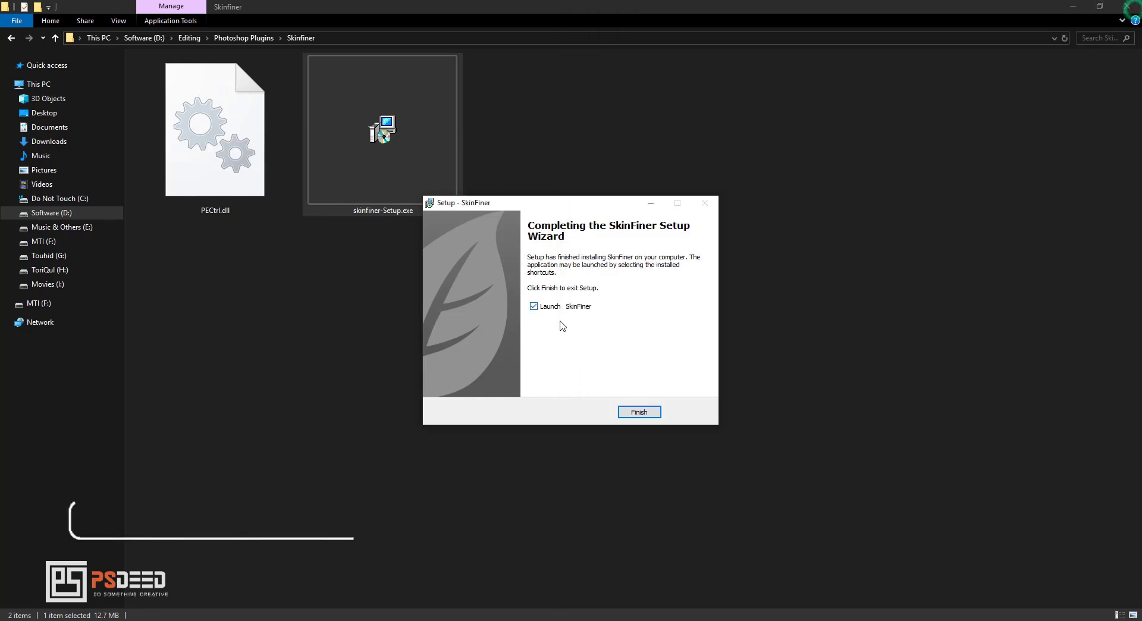
{"action": "left_click", "coordinate": [534, 307]}
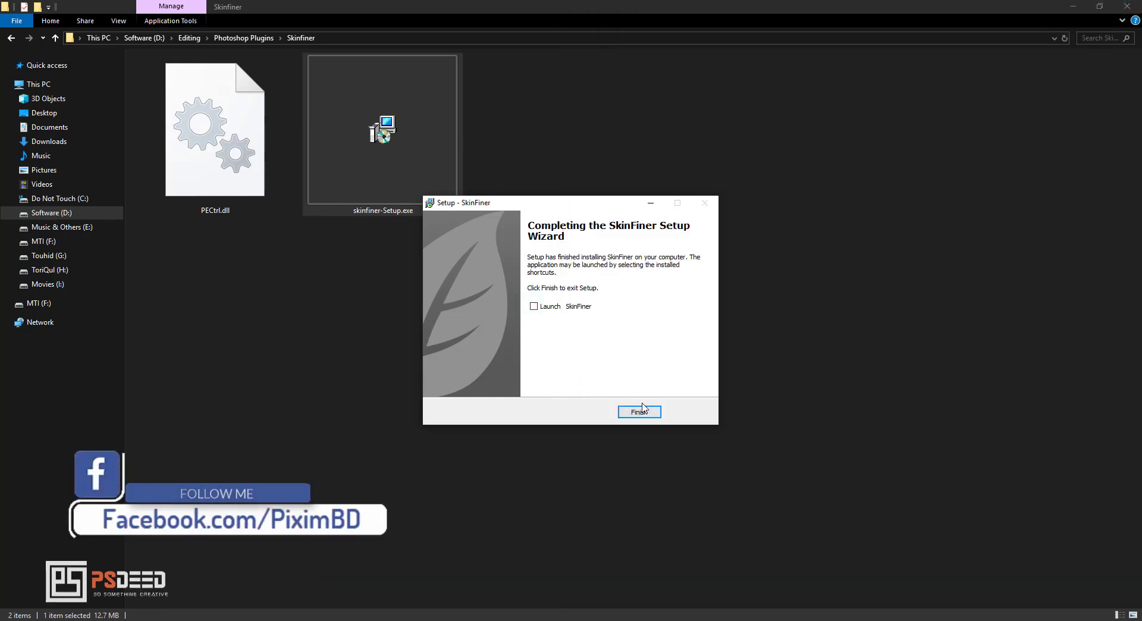
{"action": "left_click", "coordinate": [639, 411]}
Copy the PECtrl.dll file from the Skinfiner plug-in folder
{"action": "left_click", "coordinate": [492, 356]}
{"action": "left_click", "coordinate": [213, 135]}
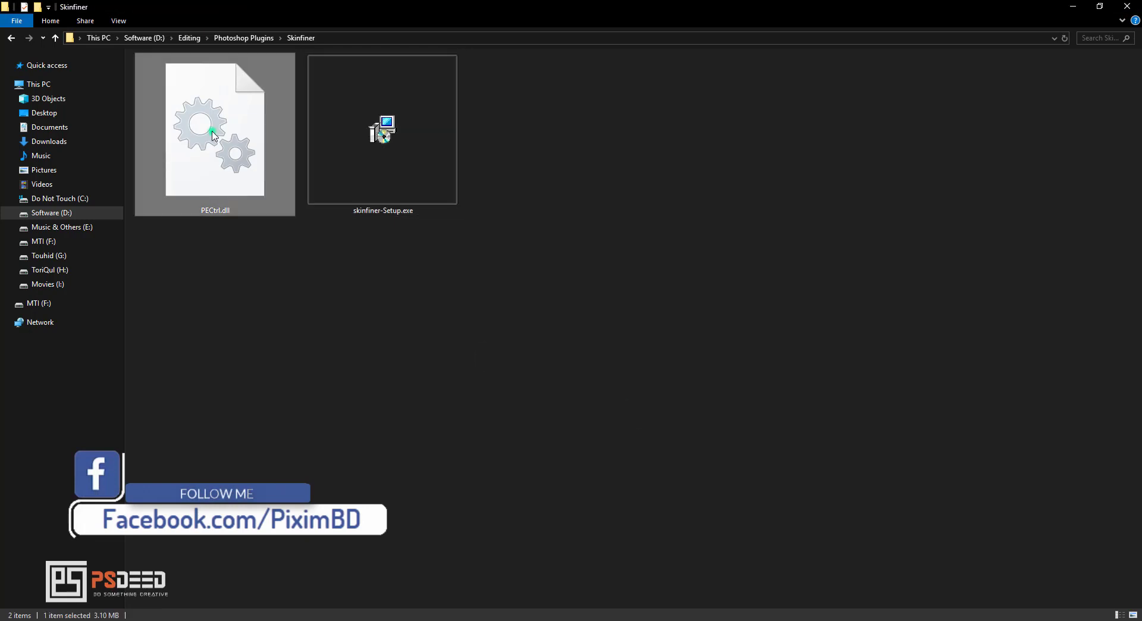
{"action": "left_click_drag", "start_coordinate": [678, 5], "coordinate": [532, 5]}
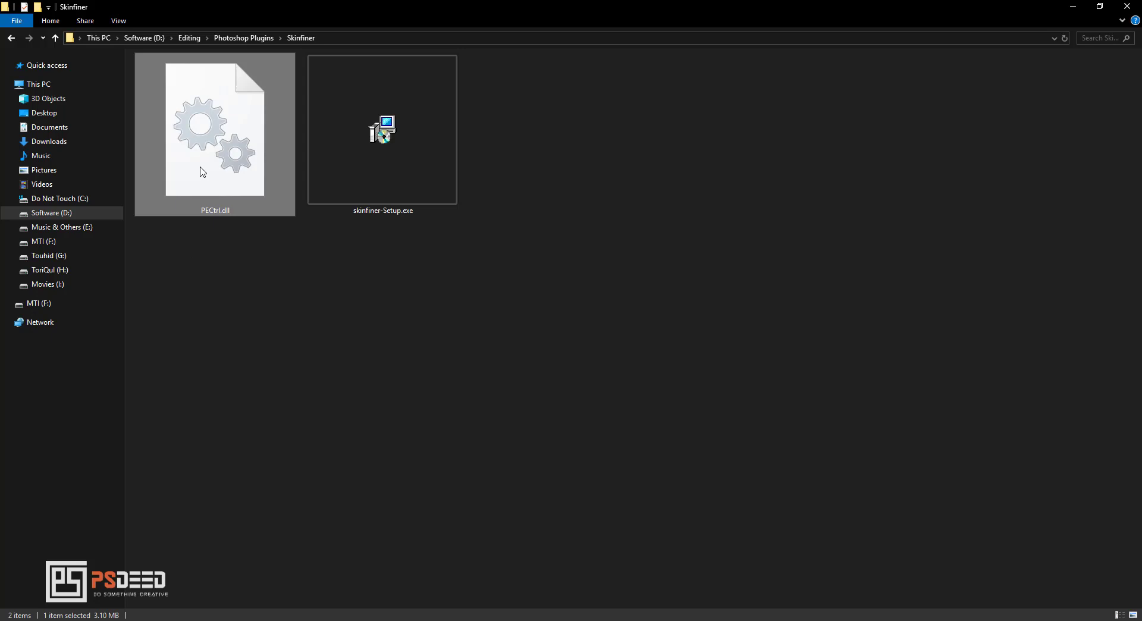
{"action": "right_click", "coordinate": [225, 156]}
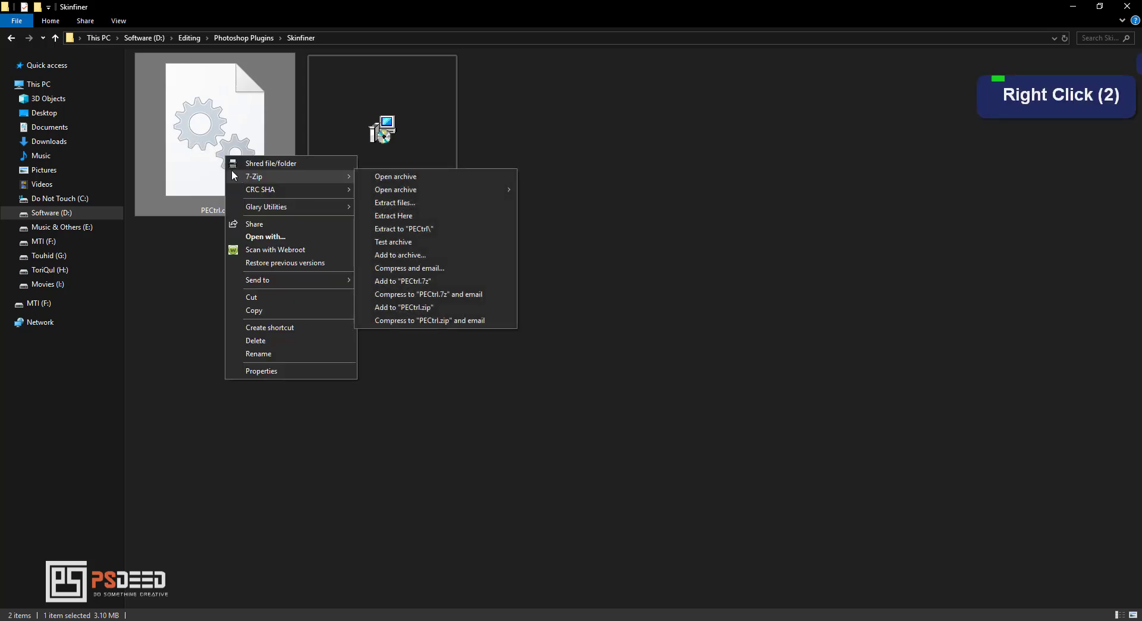
{"action": "left_click", "coordinate": [272, 310]}
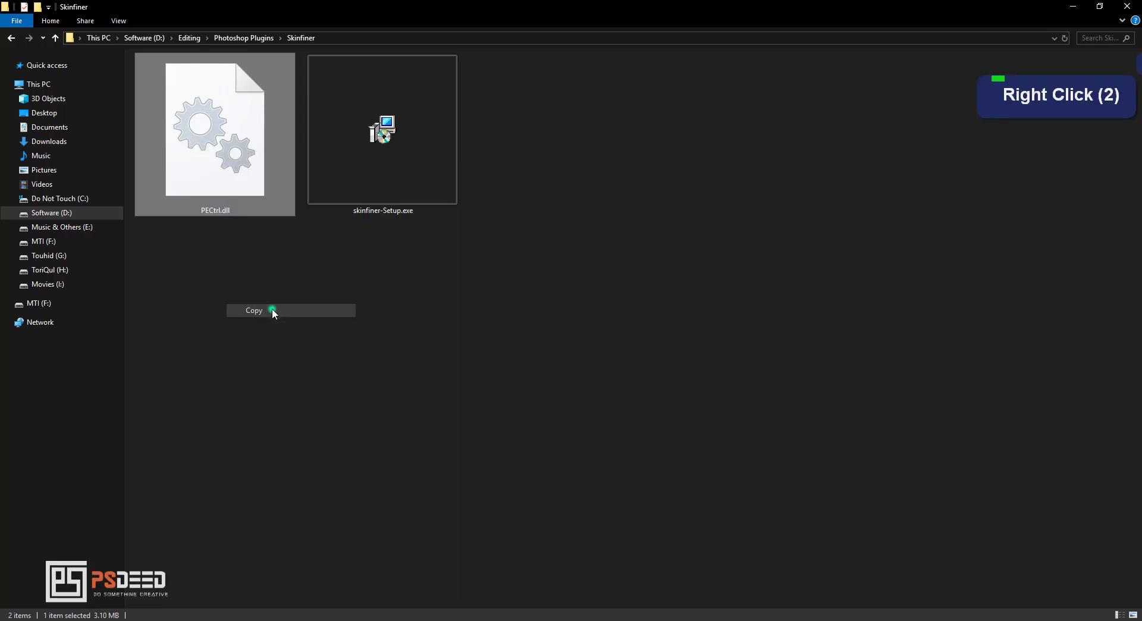
Open the SkinFiner installation folder in Program Files on drive C
{"action": "left_click", "coordinate": [60, 199]}
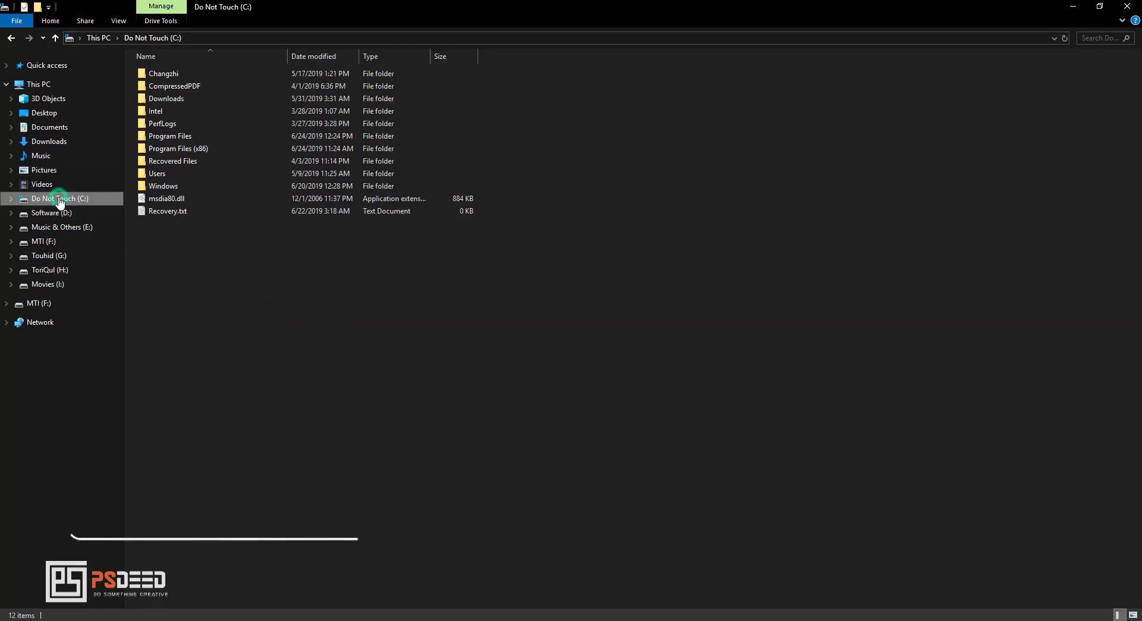
{"action": "double_click", "coordinate": [227, 138]}
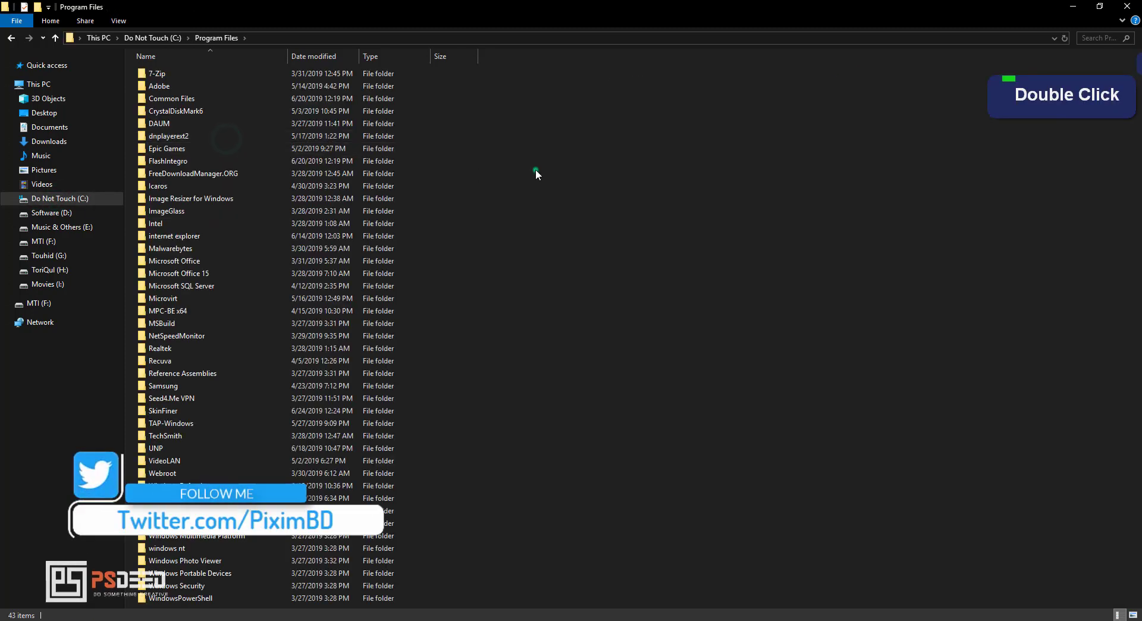
{"action": "scroll", "coordinate": [336, 240], "scroll_direction": "down", "scroll_amount": 4}
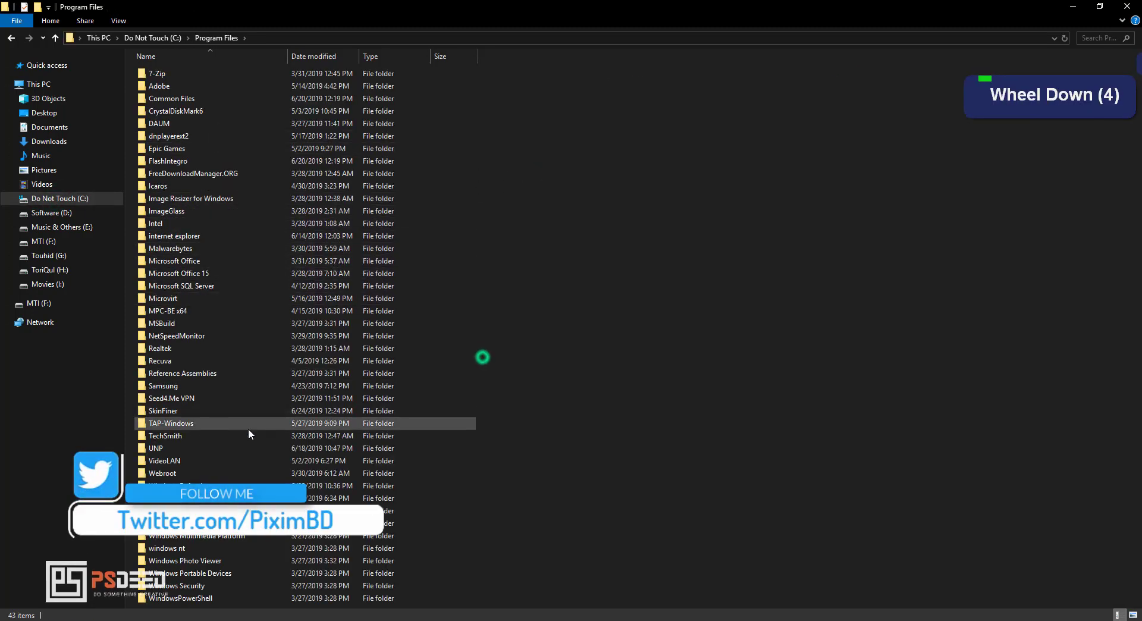
{"action": "double_click", "coordinate": [193, 410]}
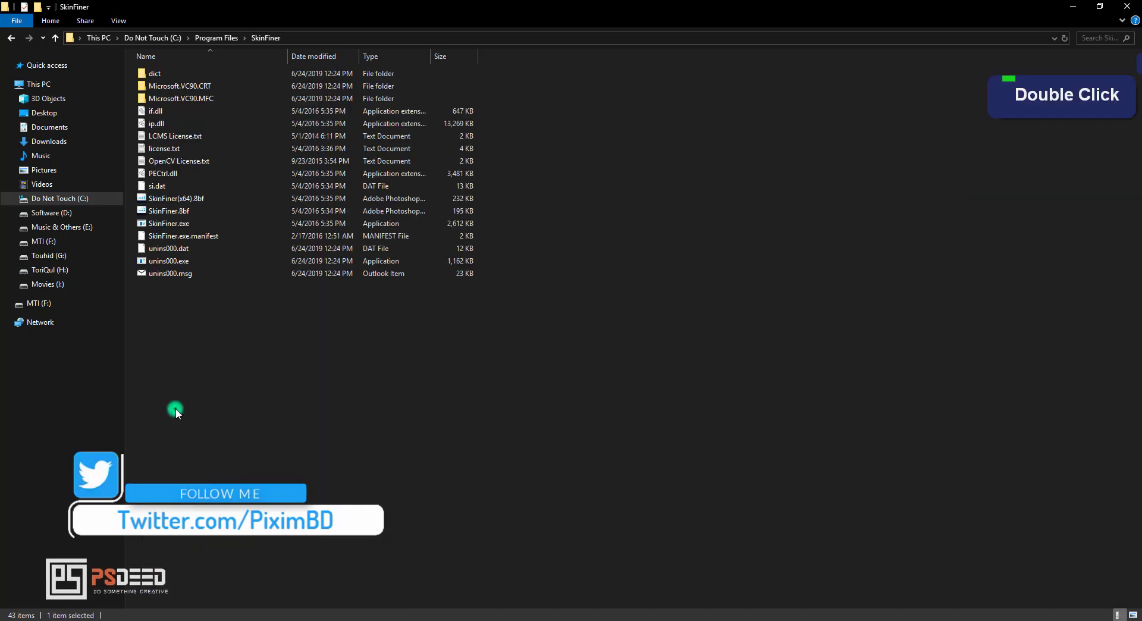
Paste PECtrl.dll into the SkinFiner folder, replacing the existing file with administrator permission
{"action": "right_click", "coordinate": [217, 311]}
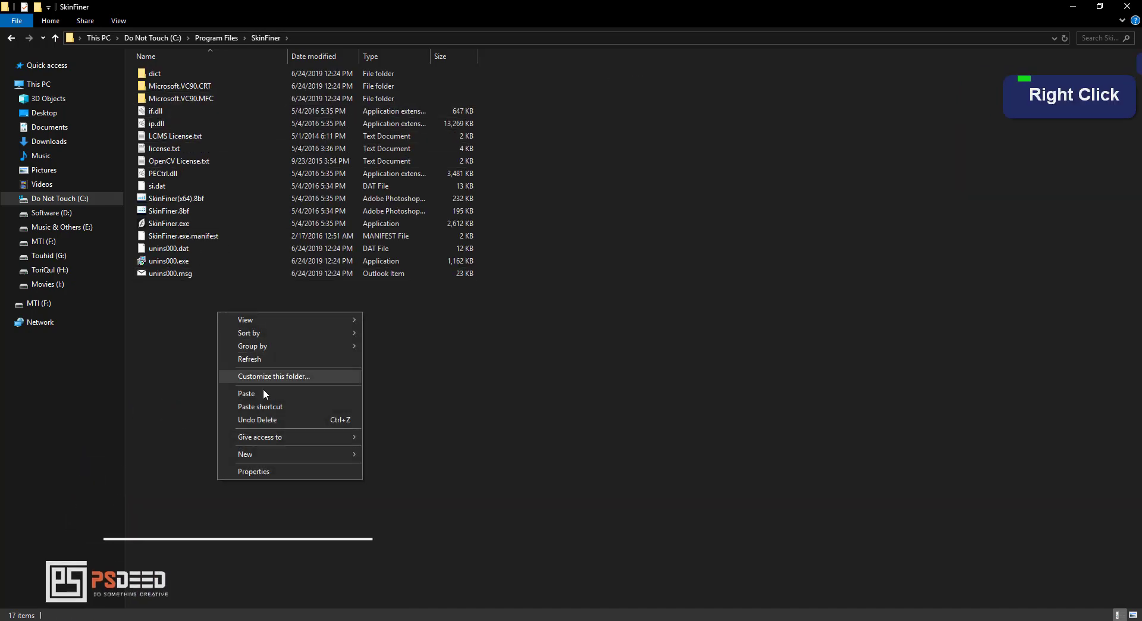
{"action": "left_click", "coordinate": [263, 393]}
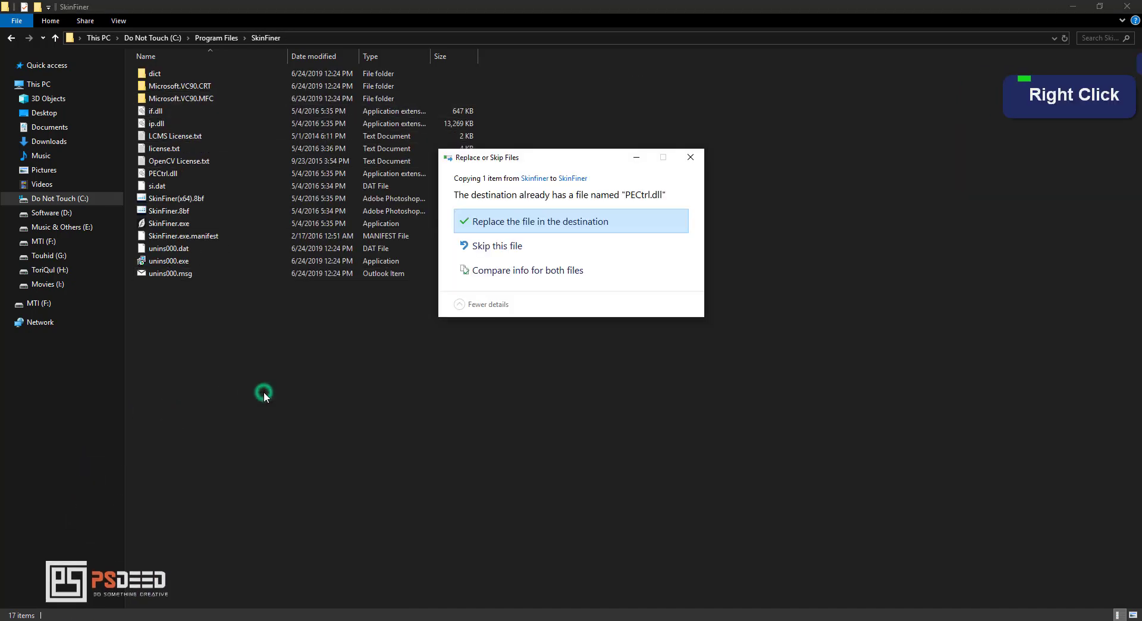
{"action": "left_click", "coordinate": [514, 226]}
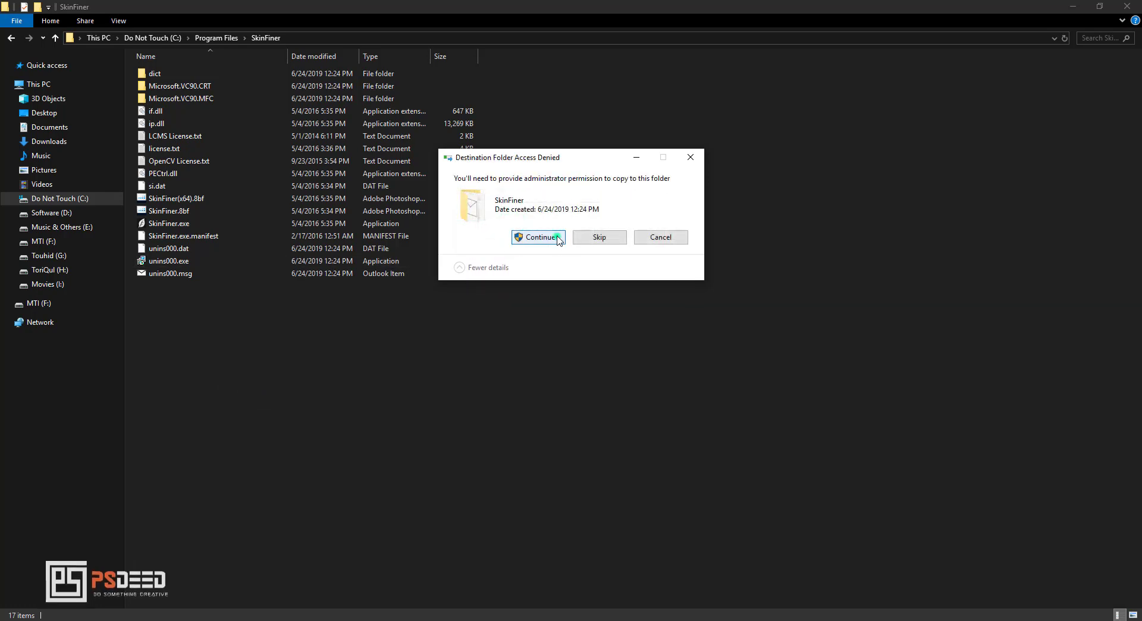
{"action": "left_click", "coordinate": [558, 238]}
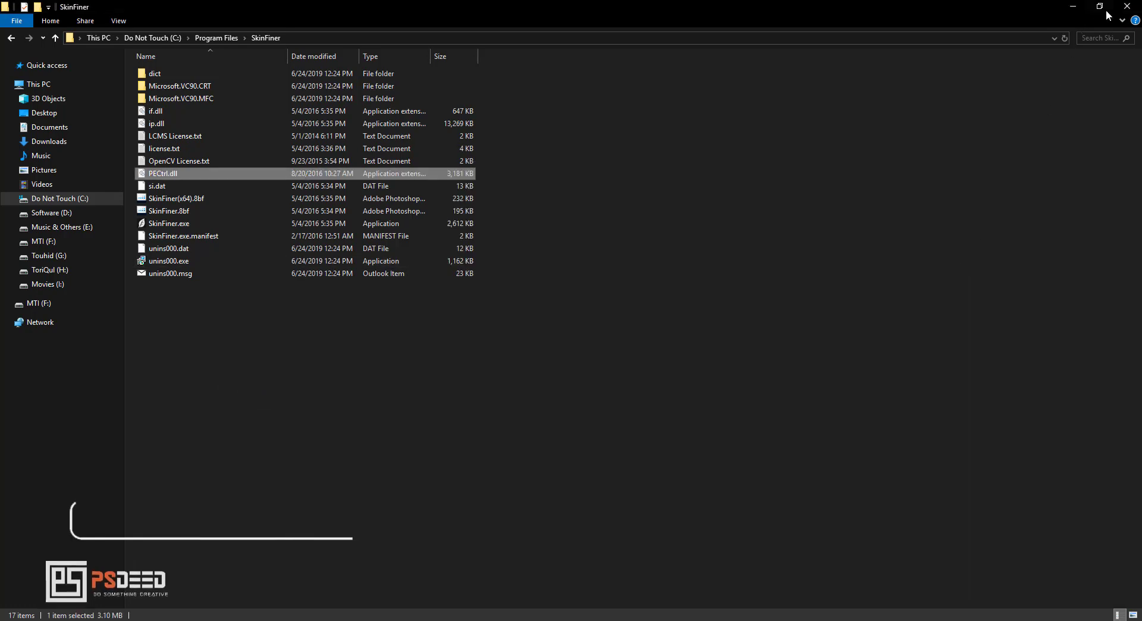
Close Photoshop and start it again
{"action": "mouse_move", "coordinate": [580, 604]}
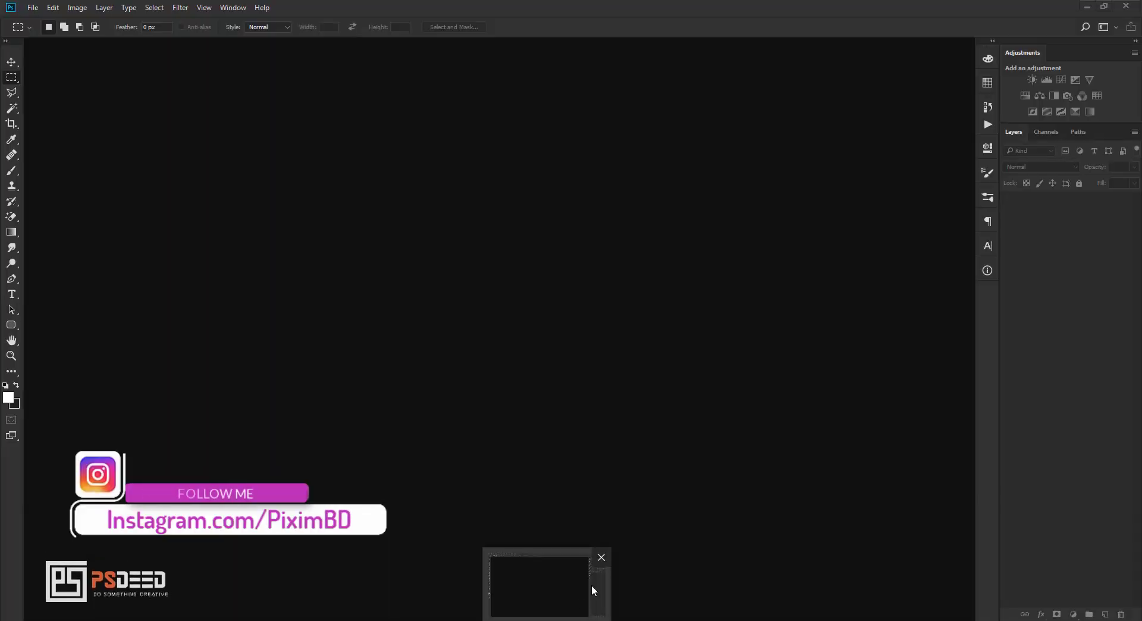
{"action": "left_click", "coordinate": [602, 558]}
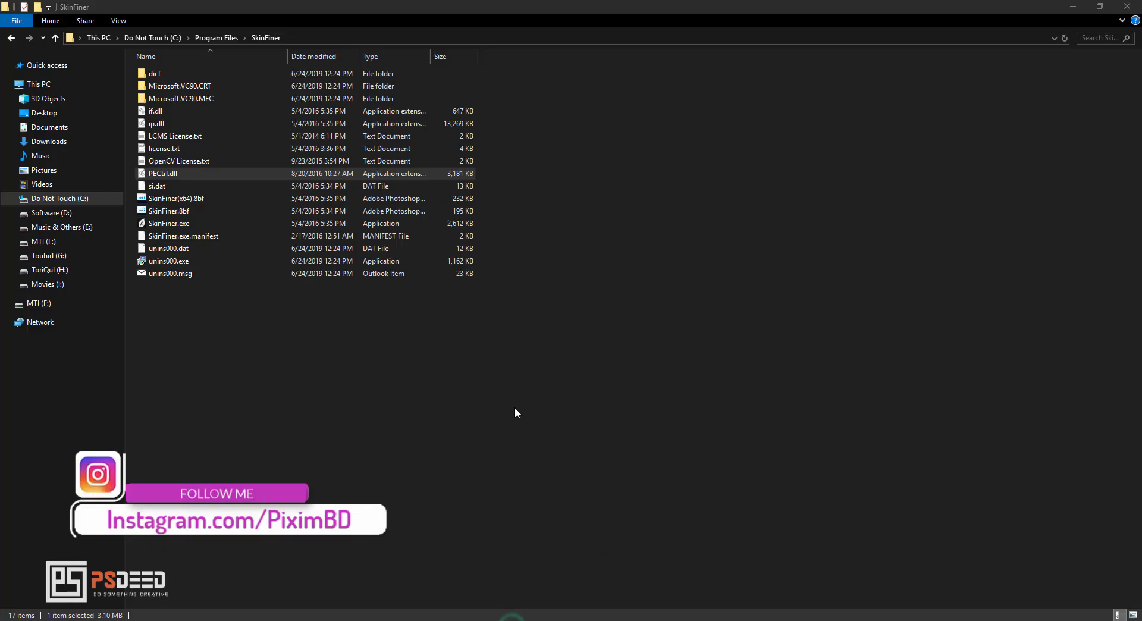
{"action": "key", "text": "space"}
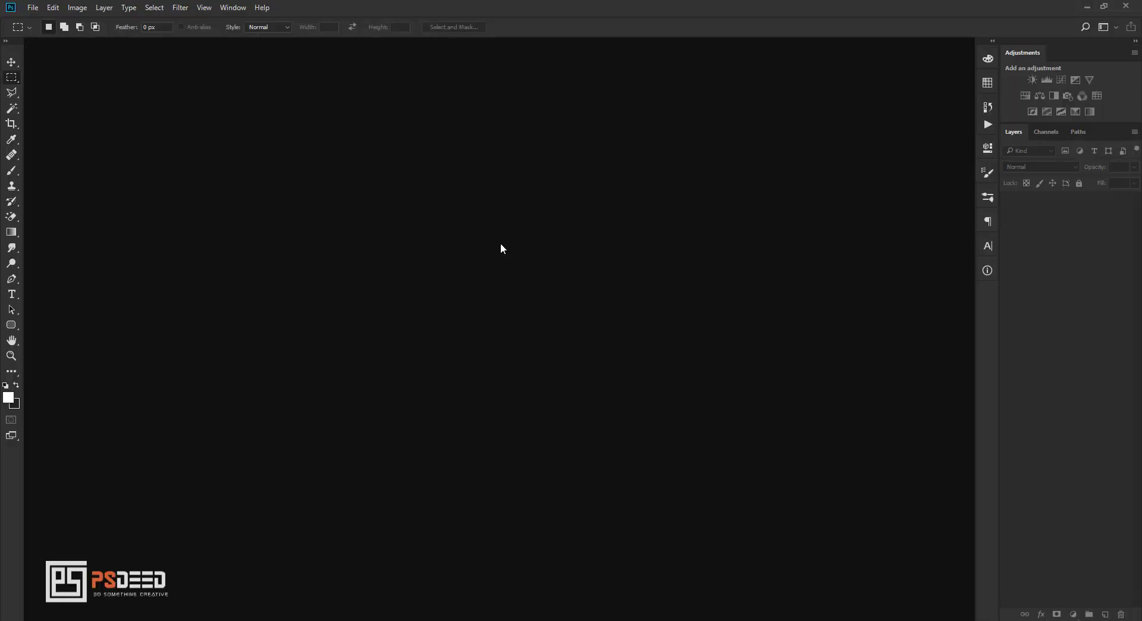
{"action": "key", "text": "F1"}
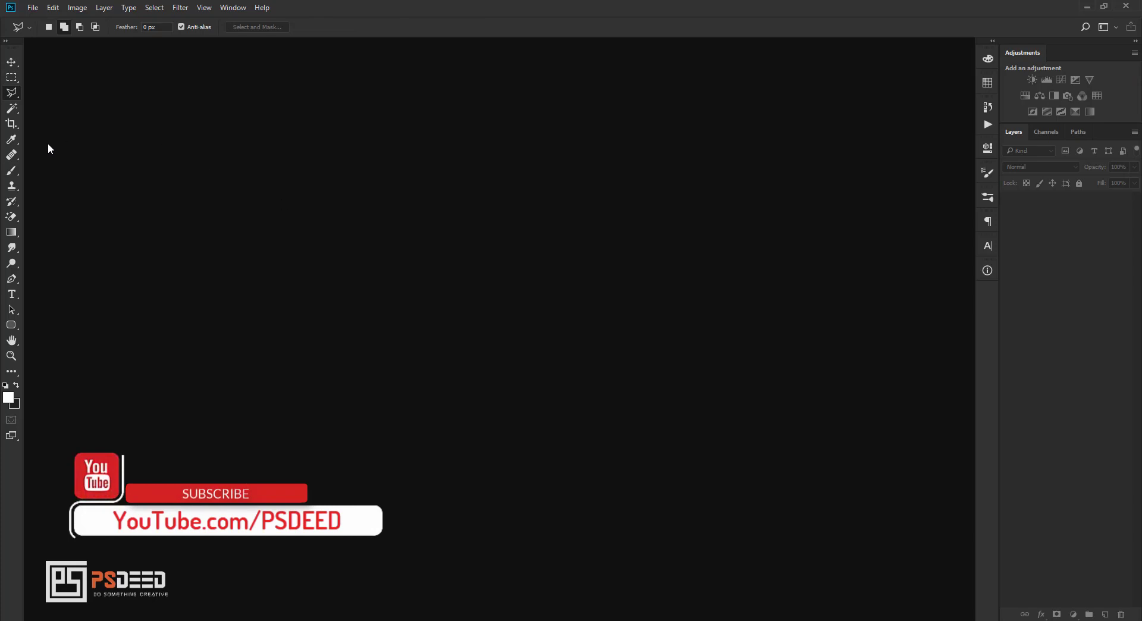
Open the portrait adolescent-beautiful-beauty-247878.jpg from the Models folder
{"action": "left_click", "coordinate": [32, 8]}
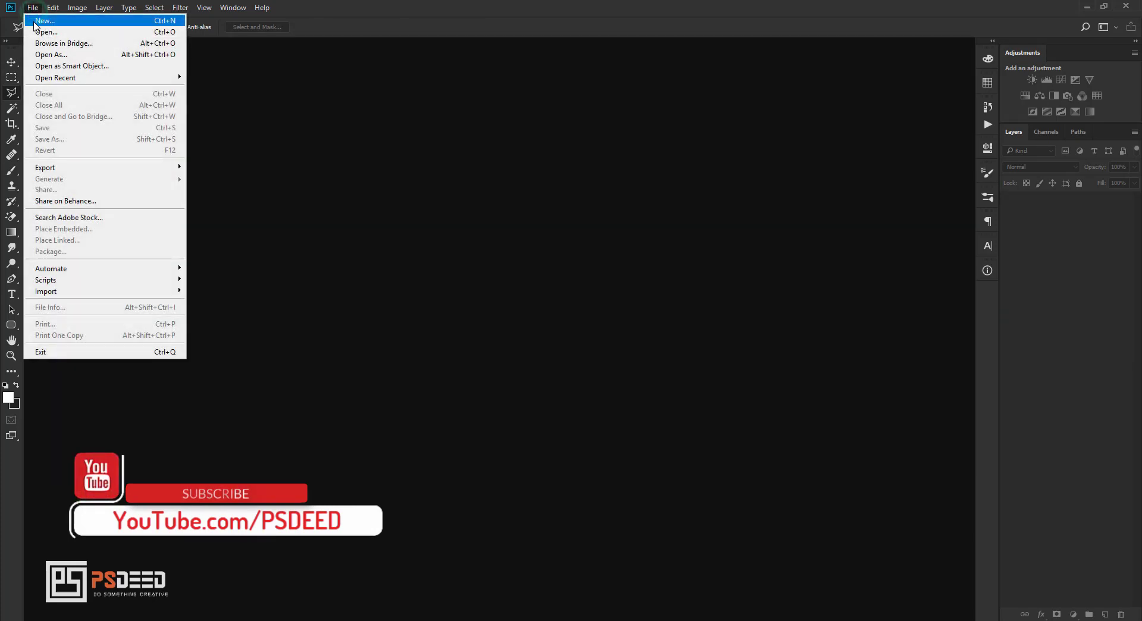
{"action": "left_click", "coordinate": [51, 32]}
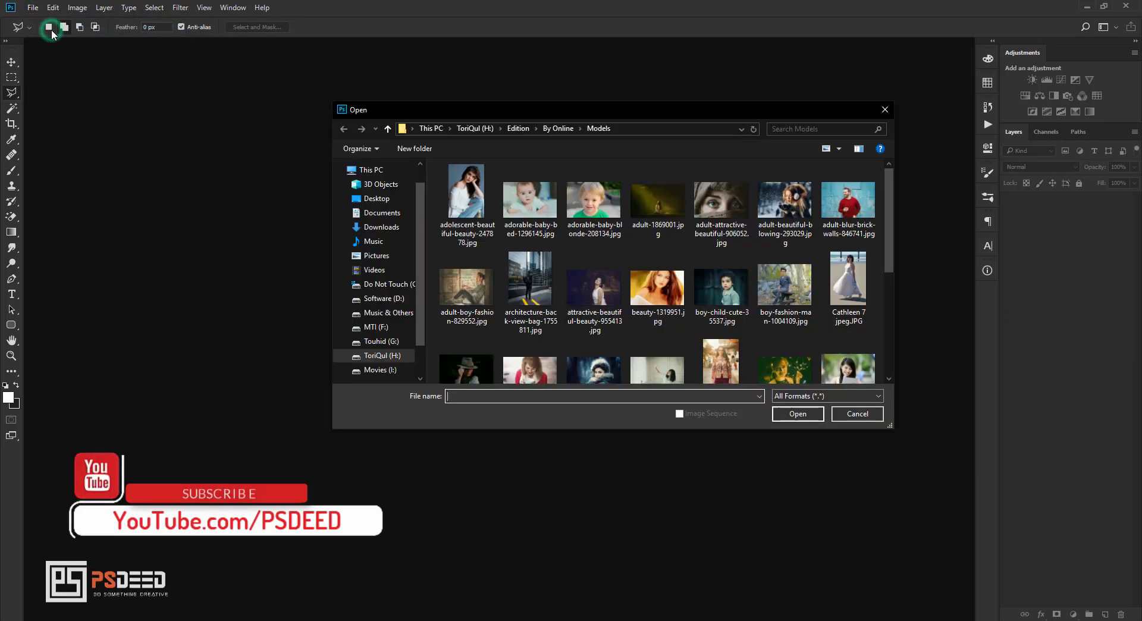
{"action": "left_click", "coordinate": [640, 262]}
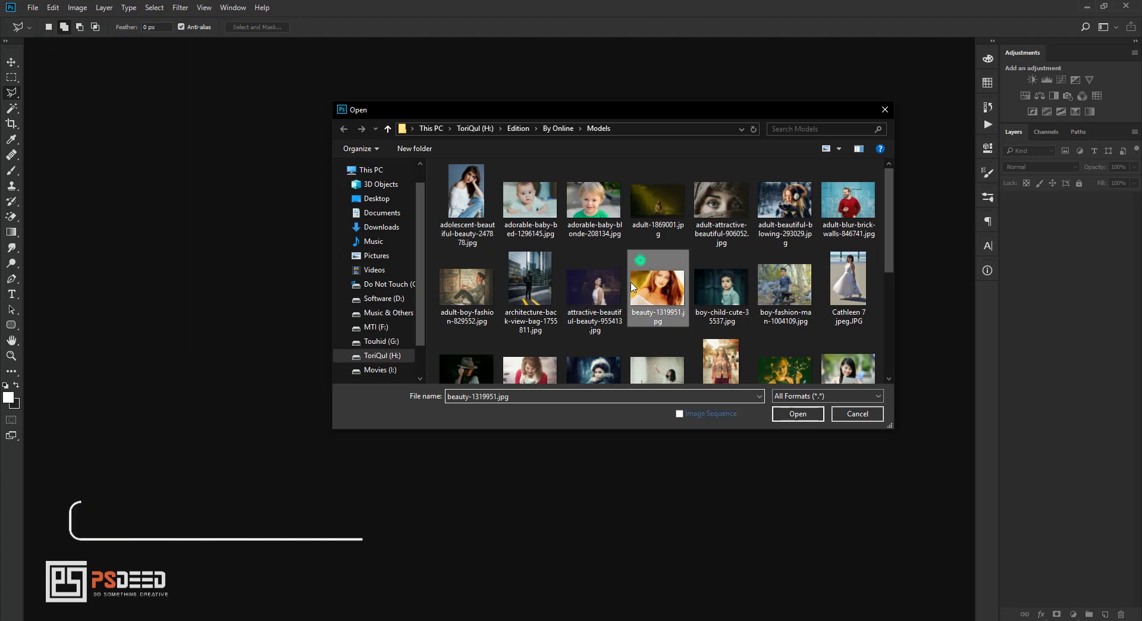
{"action": "scroll", "coordinate": [640, 259], "scroll_direction": "down", "scroll_amount": 4}
{"action": "scroll", "coordinate": [640, 259], "scroll_direction": "up", "scroll_amount": 6}
{"action": "left_click", "coordinate": [468, 194]}
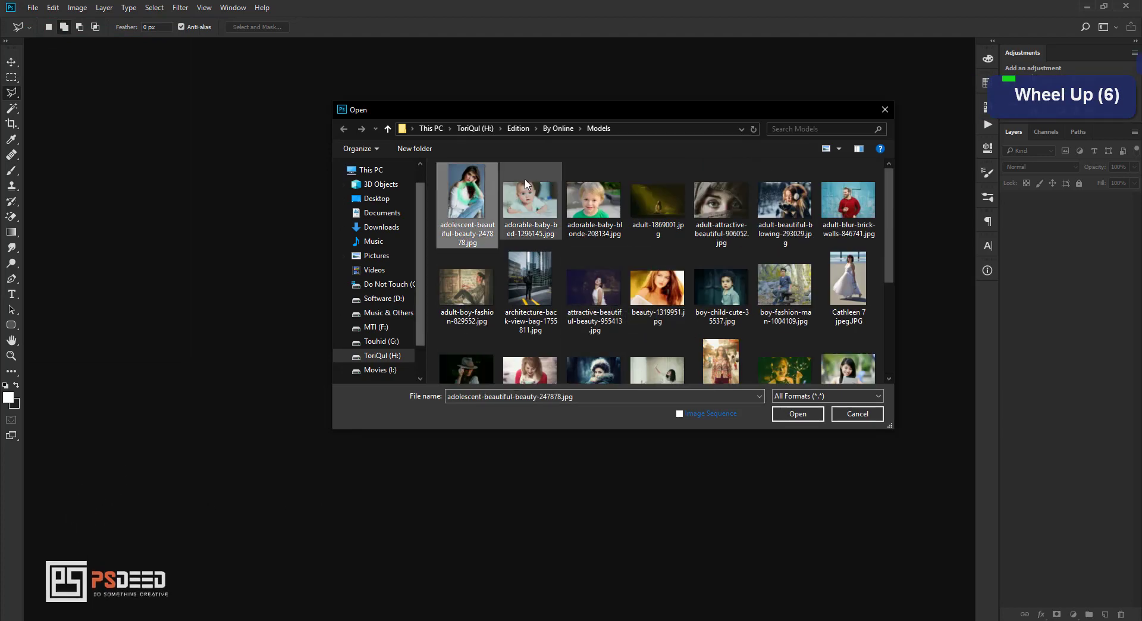
{"action": "left_click", "coordinate": [799, 414]}
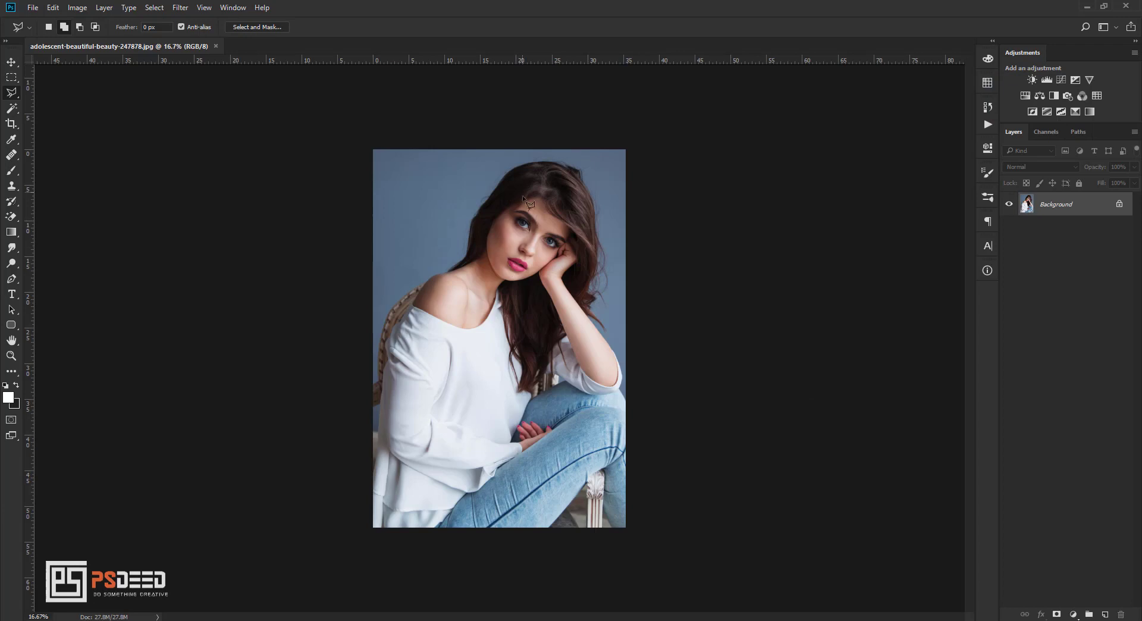
Unlock the portrait's Background layer and duplicate it
{"action": "scroll", "coordinate": [526, 198], "scroll_direction": "up", "scroll_amount": 15}
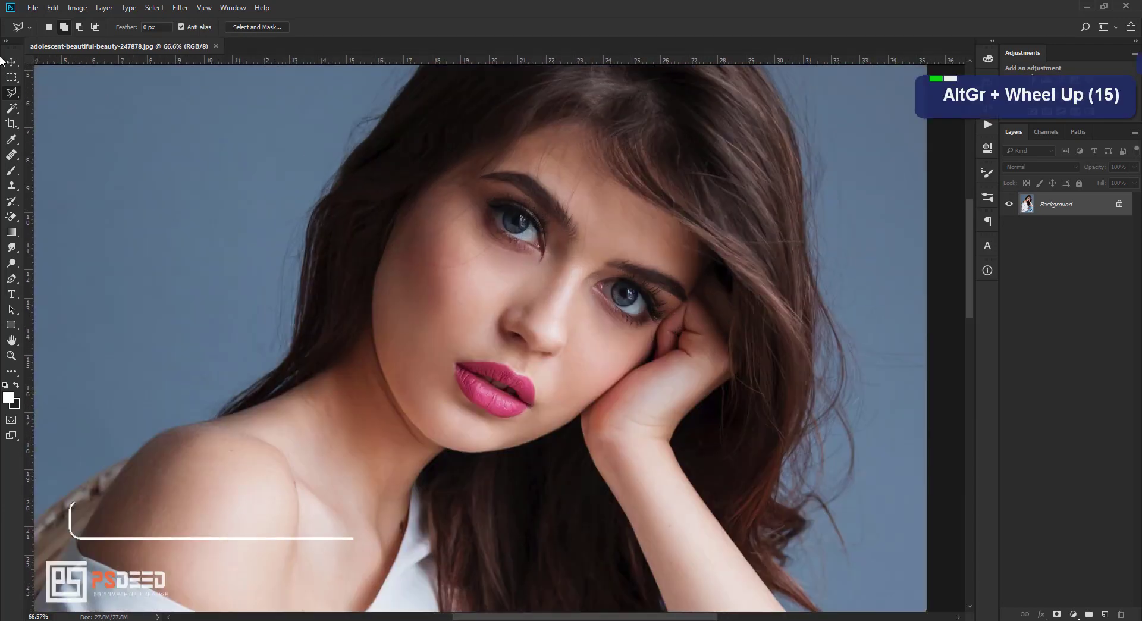
{"action": "scroll", "coordinate": [461, 203], "scroll_direction": "up", "scroll_amount": 3}
{"action": "left_click", "coordinate": [10, 76]}
{"action": "left_click_drag", "start_coordinate": [534, 239], "coordinate": [458, 277]}
{"action": "scroll", "coordinate": [425, 305], "scroll_direction": "up", "scroll_amount": 2}
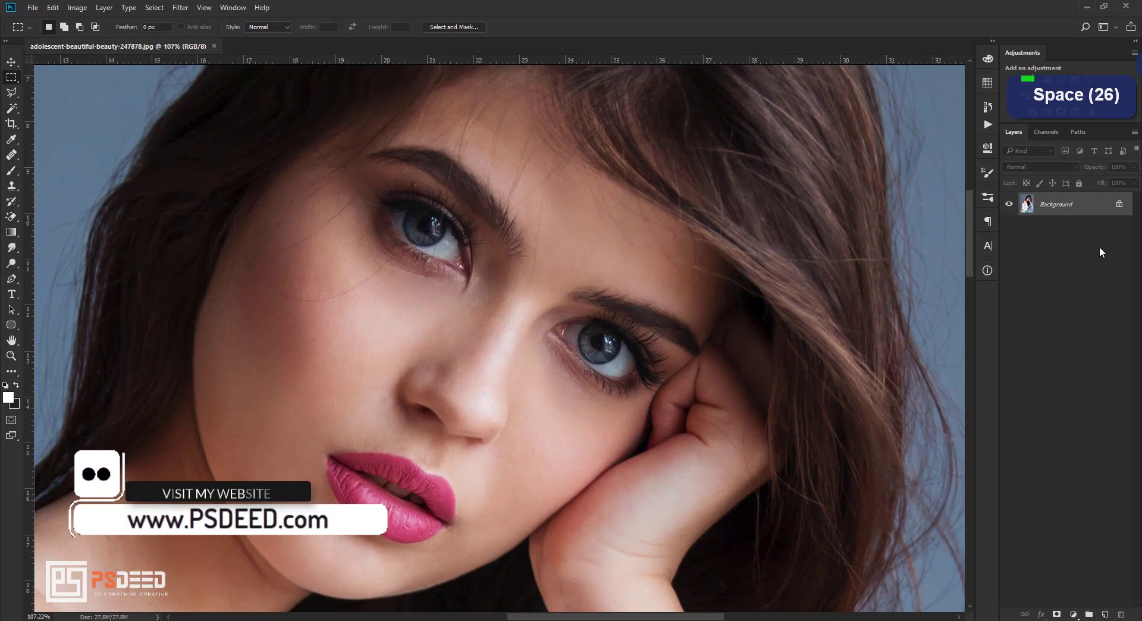
{"action": "left_click", "coordinate": [1119, 205]}
{"action": "key", "text": "ctrl+j"}
Start the SkinFiner filter from Photo-Toolbox on the duplicated layer and show the face at 1:1 in the before/after preview
{"action": "left_click", "coordinate": [181, 8]}
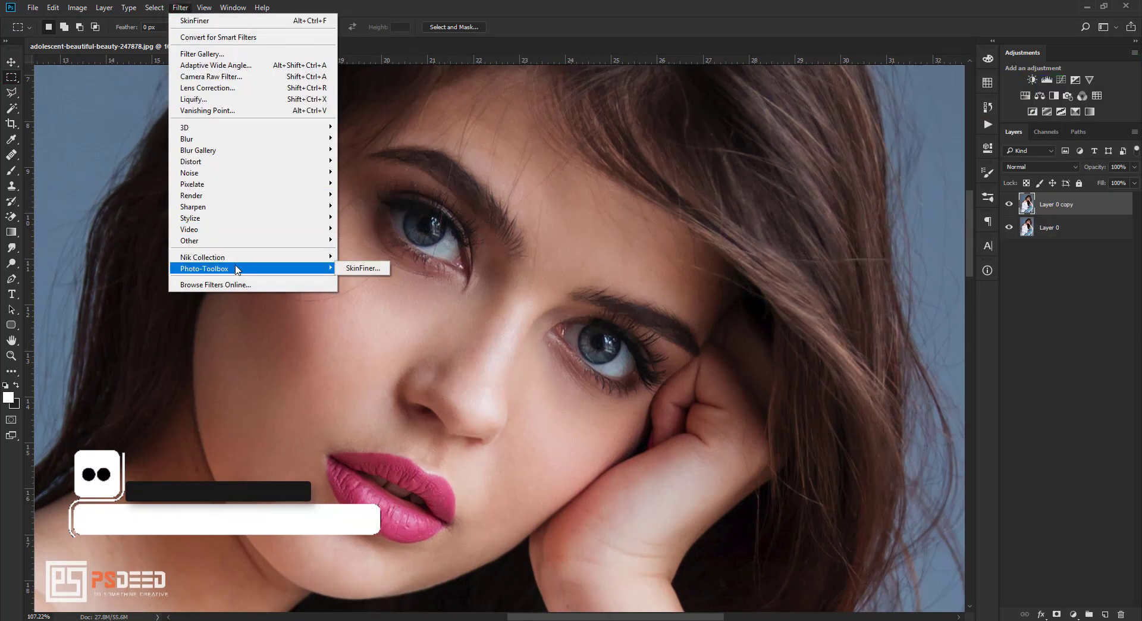
{"action": "mouse_move", "coordinate": [300, 262]}
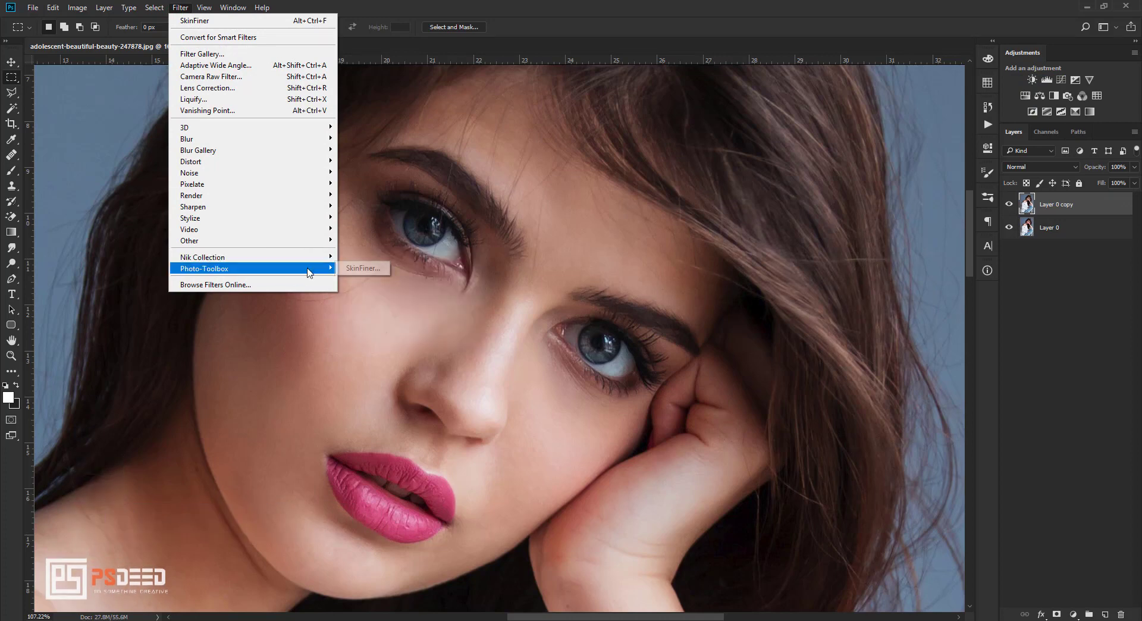
{"action": "left_click", "coordinate": [357, 269]}
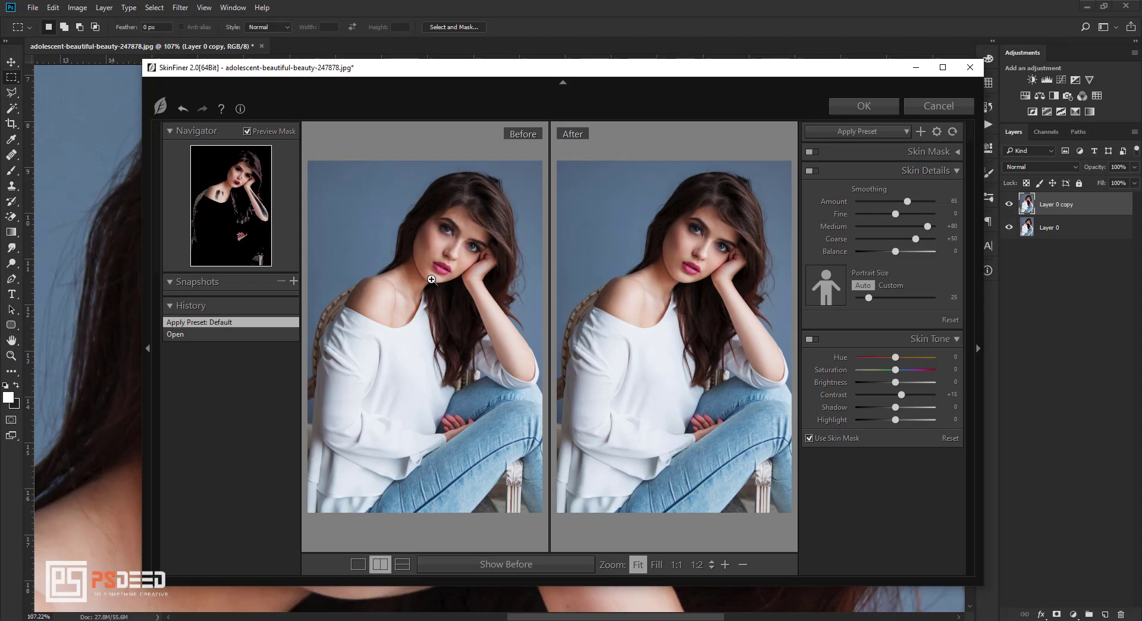
{"action": "left_click", "coordinate": [688, 230]}
{"action": "left_click_drag", "start_coordinate": [699, 338], "coordinate": [678, 323]}
{"action": "left_click", "coordinate": [684, 323]}
{"action": "left_click", "coordinate": [688, 281]}
{"action": "left_click_drag", "start_coordinate": [676, 184], "coordinate": [660, 360]}
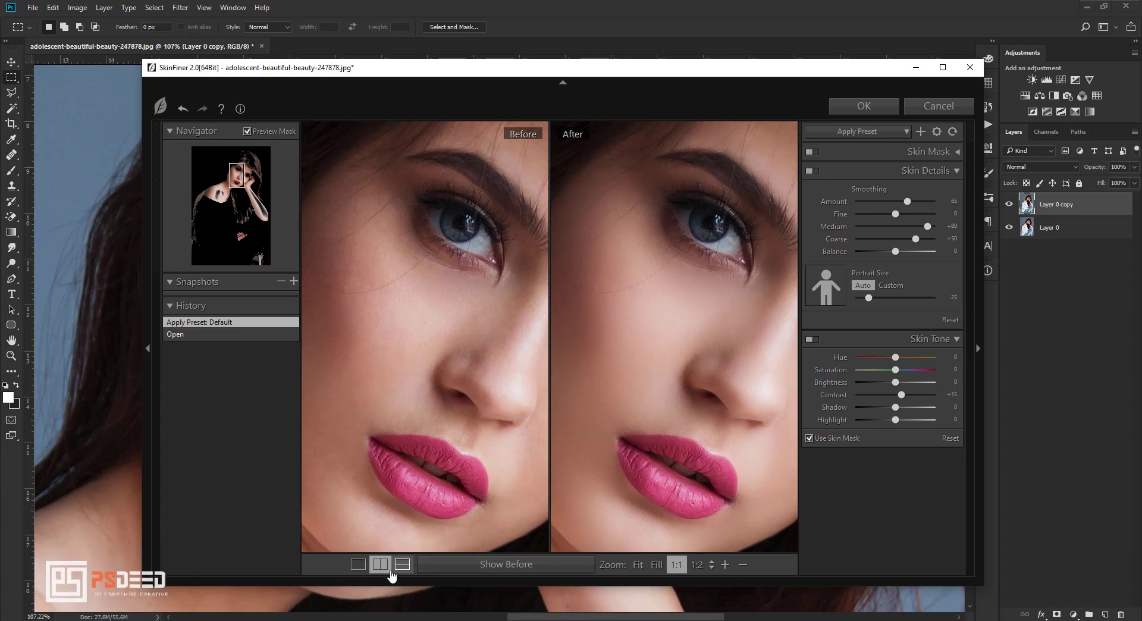
Set the skin smoothing Amount to 79, Fine to +19 and Balance to -11, with a Portrait Size of 26
{"action": "left_click_drag", "start_coordinate": [915, 206], "coordinate": [903, 213]}
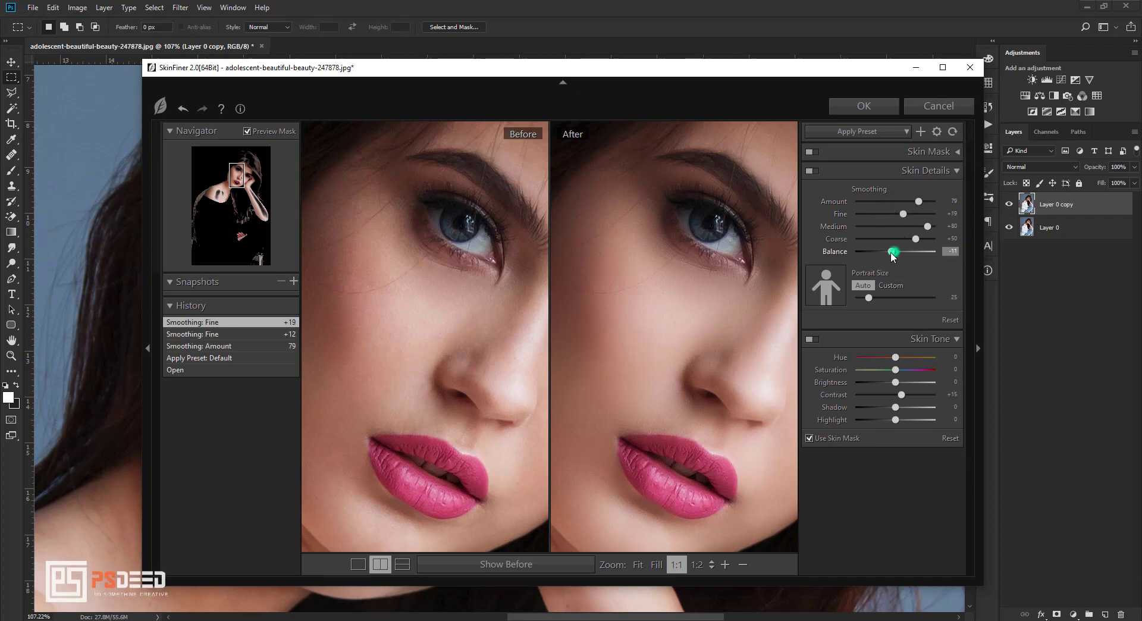
{"action": "left_click_drag", "start_coordinate": [893, 253], "coordinate": [892, 252]}
{"action": "left_click_drag", "start_coordinate": [868, 297], "coordinate": [870, 297]}
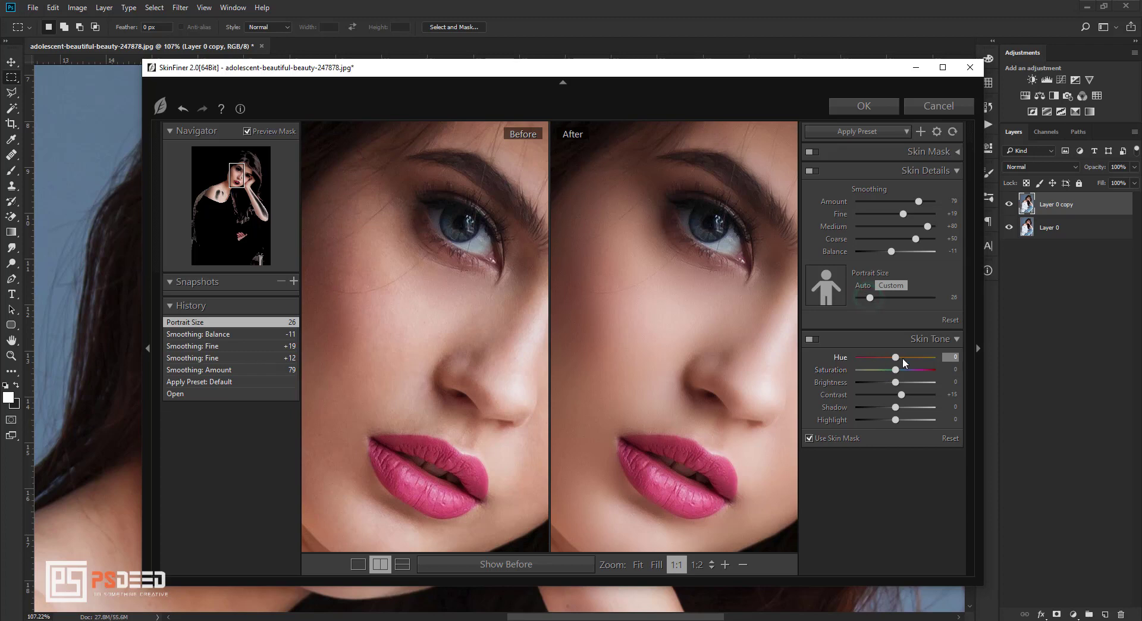
Set the skin tone to Hue -14, Saturation +6, Brightness -3, Contrast +25, Shadow -20 and Highlight +4, and apply the filter
{"action": "left_click_drag", "start_coordinate": [892, 361], "coordinate": [908, 395]}
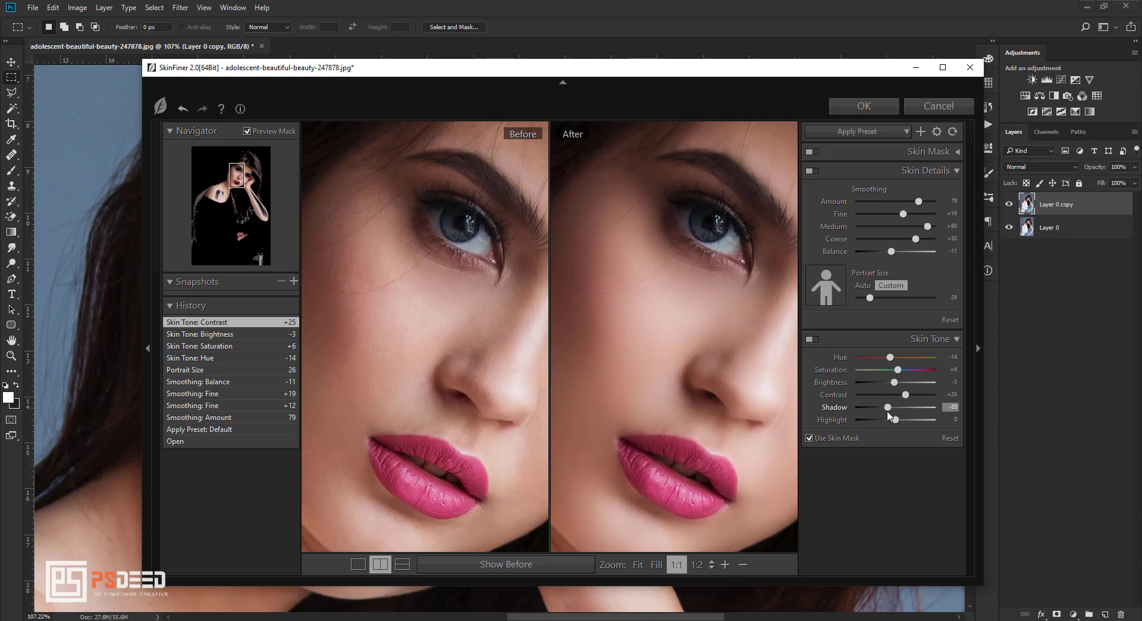
{"action": "mouse_move", "coordinate": [889, 416]}
{"action": "left_mouse_down"}
{"action": "mouse_move", "coordinate": [901, 421]}
{"action": "mouse_move", "coordinate": [888, 408]}
{"action": "left_mouse_up"}
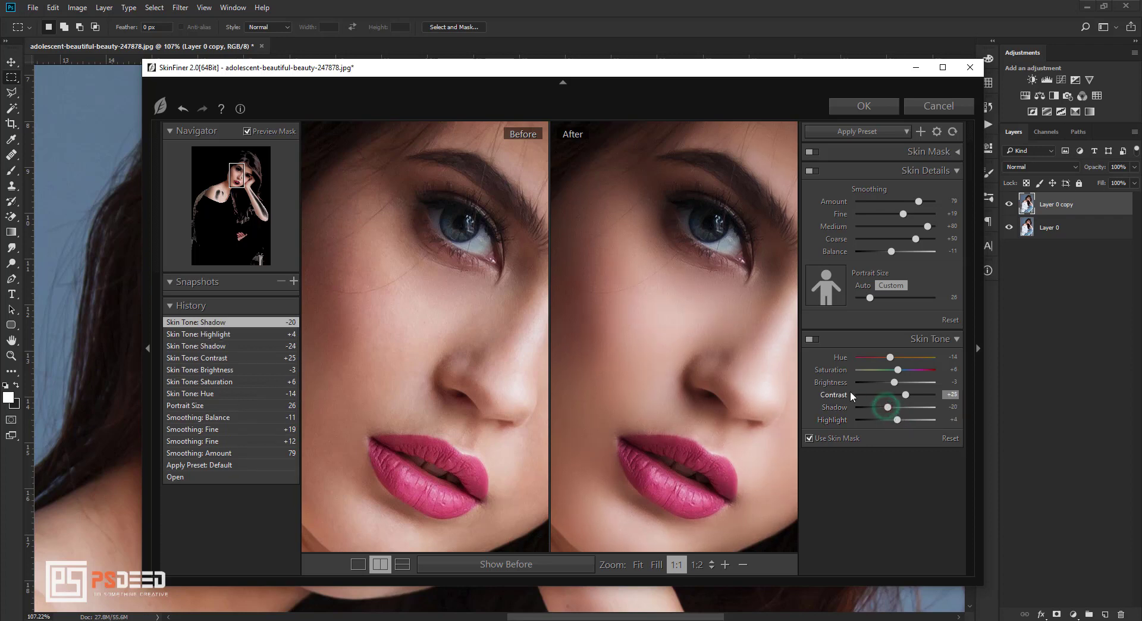
{"action": "left_click", "coordinate": [863, 107]}
Compare the face before and after retouching by hiding and showing the duplicated layer
{"action": "key", "text": "space"}
{"action": "key", "text": "space"}
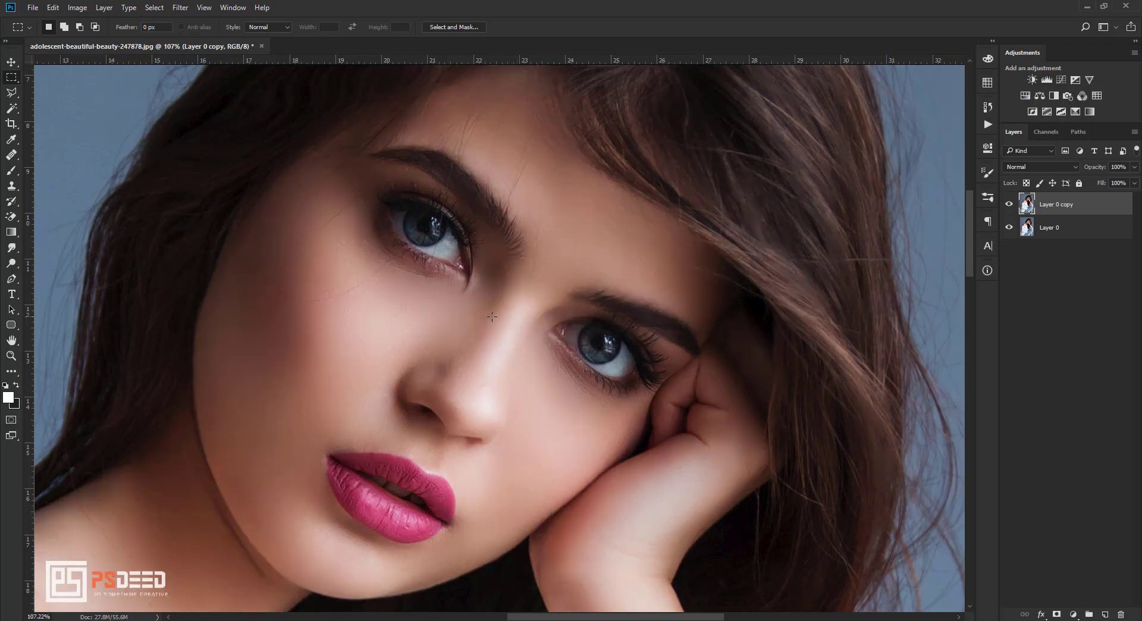
{"action": "scroll", "coordinate": [436, 300], "scroll_direction": "down", "scroll_amount": 5}
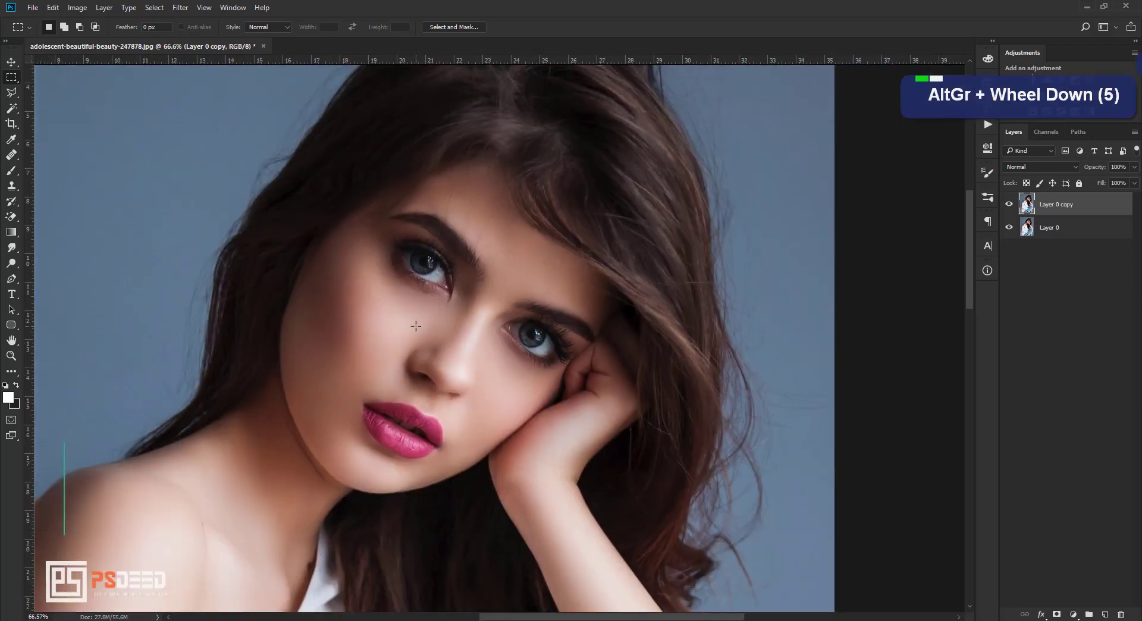
{"action": "scroll", "coordinate": [435, 300], "scroll_direction": "up", "scroll_amount": 4}
{"action": "key", "text": "space"}
{"action": "left_click_drag", "start_coordinate": [454, 362], "coordinate": [454, 352]}
{"action": "scroll", "coordinate": [454, 352], "scroll_direction": "up", "scroll_amount": 2}
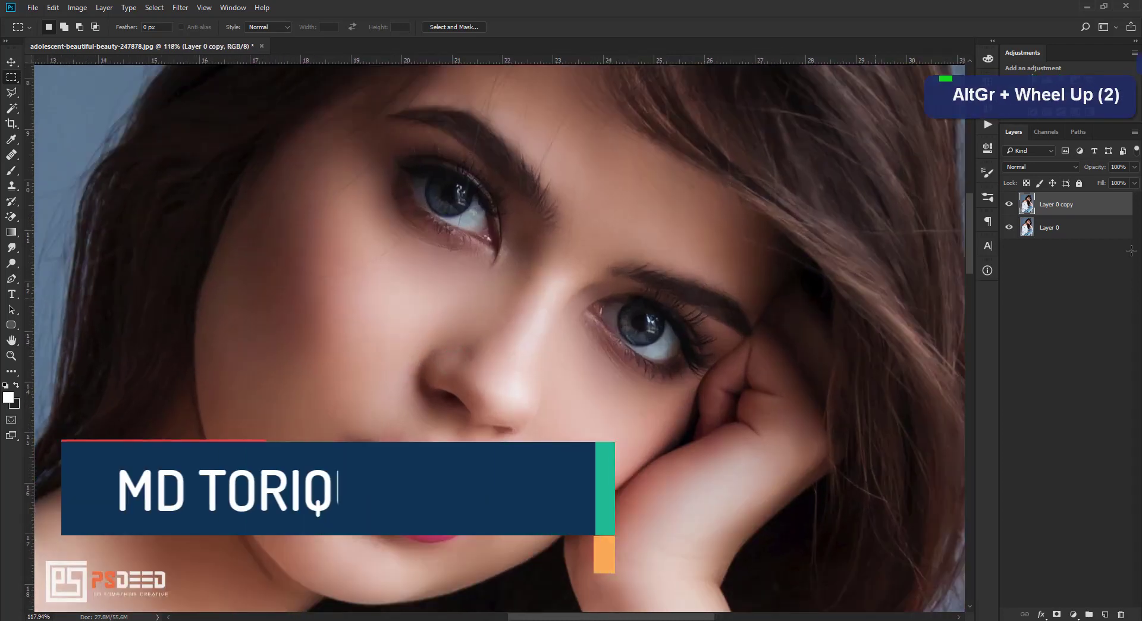
{"action": "left_click", "coordinate": [1009, 205]}
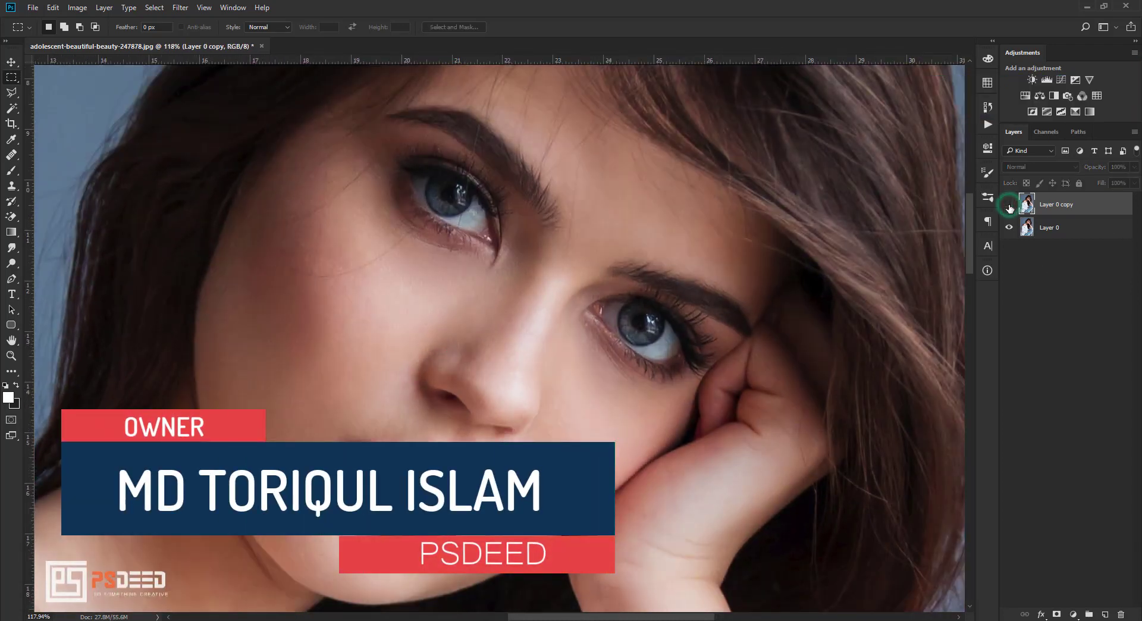
{"action": "left_click", "coordinate": [1009, 205]}
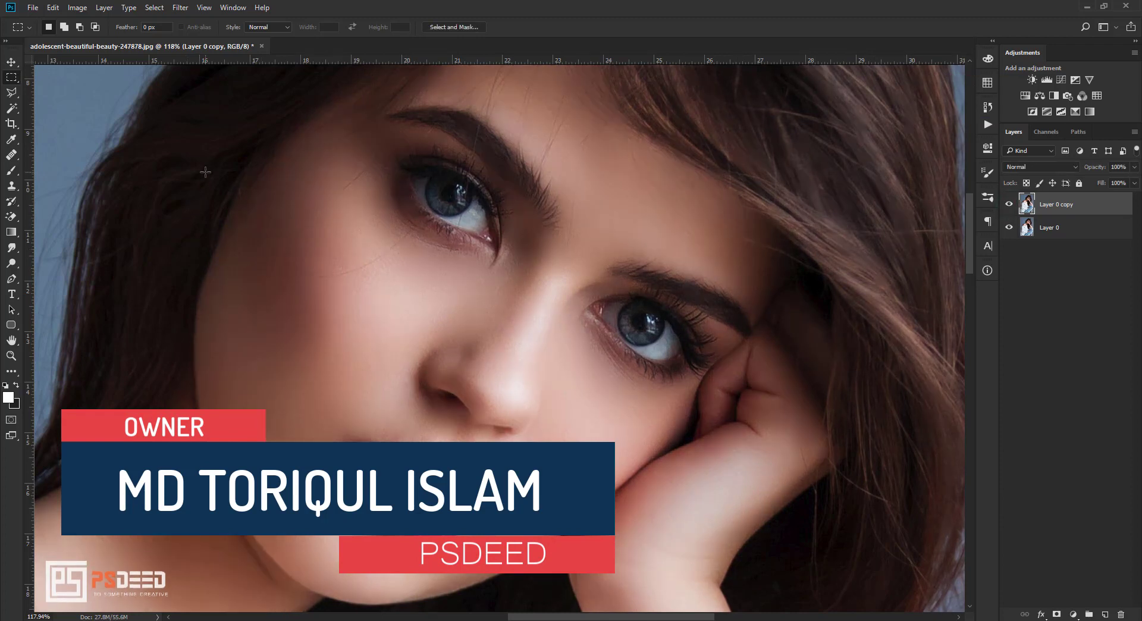
Close the retouched portrait without saving the changes
{"action": "scroll", "coordinate": [294, 225], "scroll_direction": "down", "scroll_amount": 2}
{"action": "left_click", "coordinate": [265, 46]}
{"action": "left_click", "coordinate": [584, 241]}
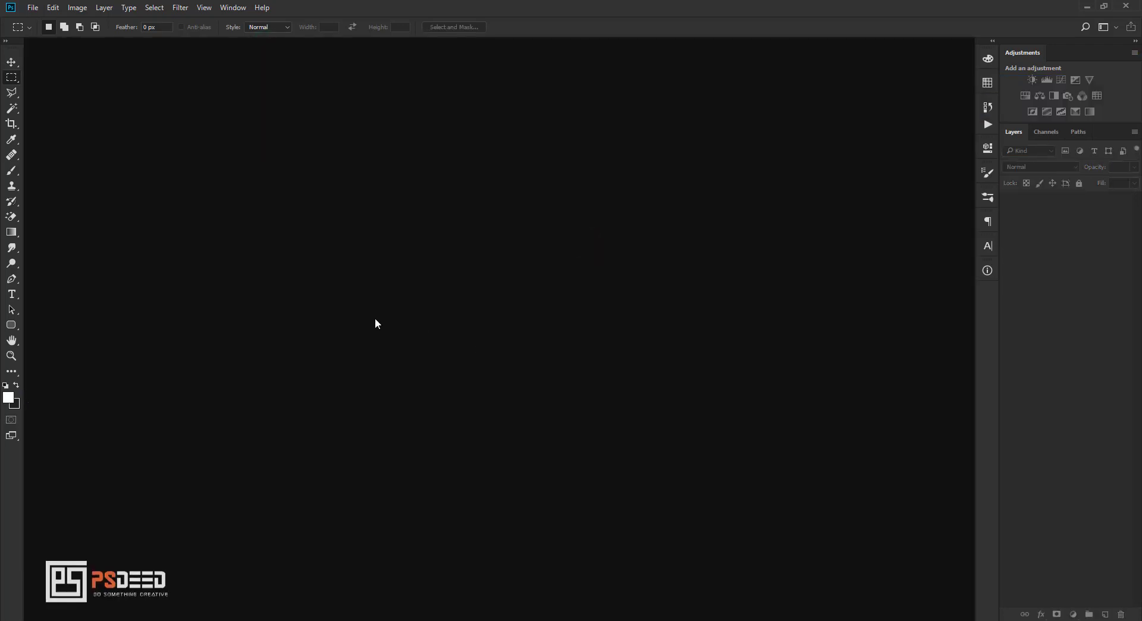